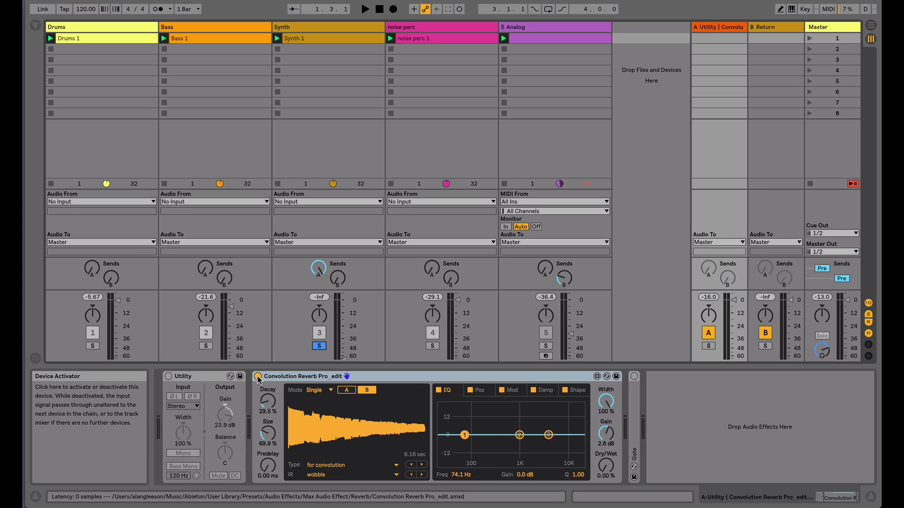
# Step: Play the set and turn Convolution Reverb Pro's Dry/Wet up to 100%
pyautogui.press('space')
pyautogui.moveTo(605, 465); pyautogui.dragTo(606, 386)
pyautogui.press('space')
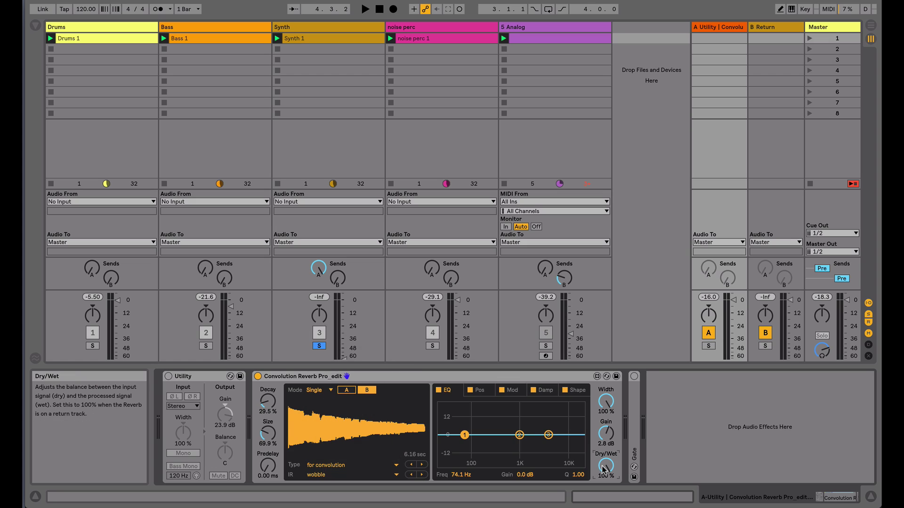
# Step: Load the TVC33 Dance Snare IR from the 04 Made for Drums category
pyautogui.click(324, 465)
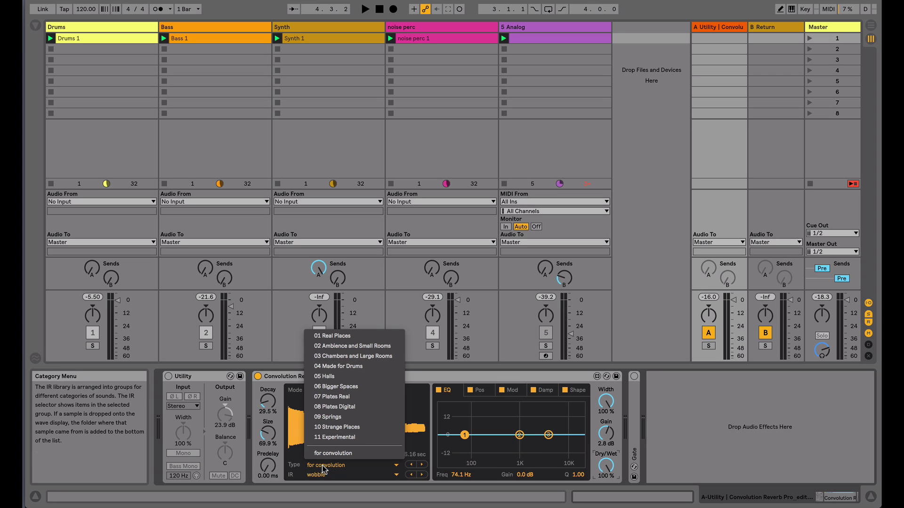
pyautogui.click(337, 367)
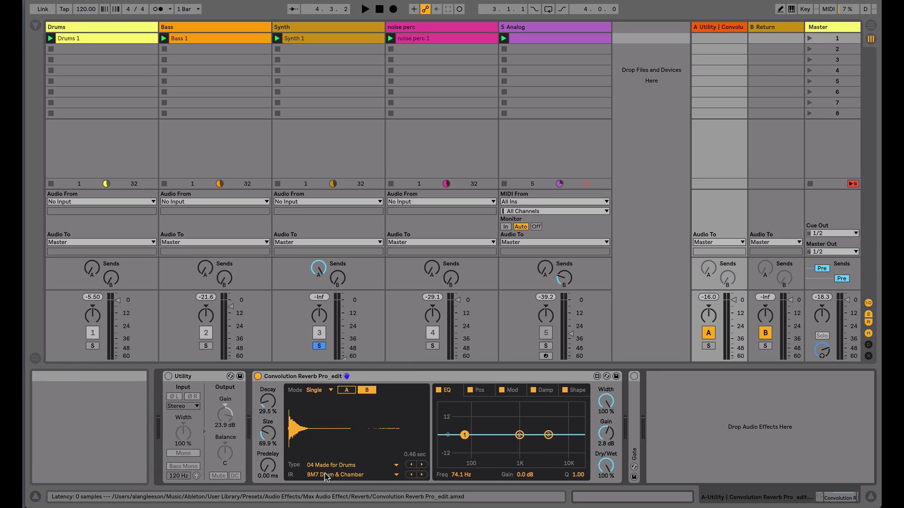
pyautogui.click(331, 475)
pyautogui.click(335, 313)
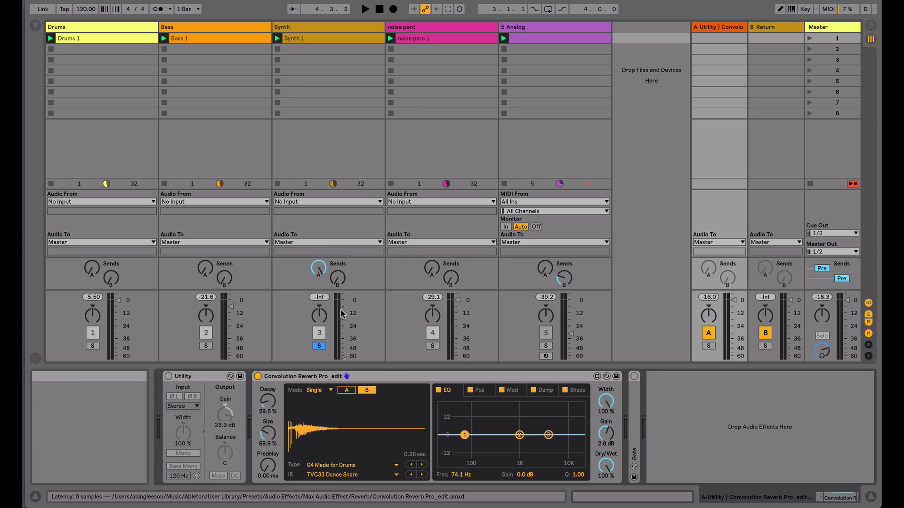
# Step: Play the set and raise Decay to 155% and Size to 108%
pyautogui.press('space')
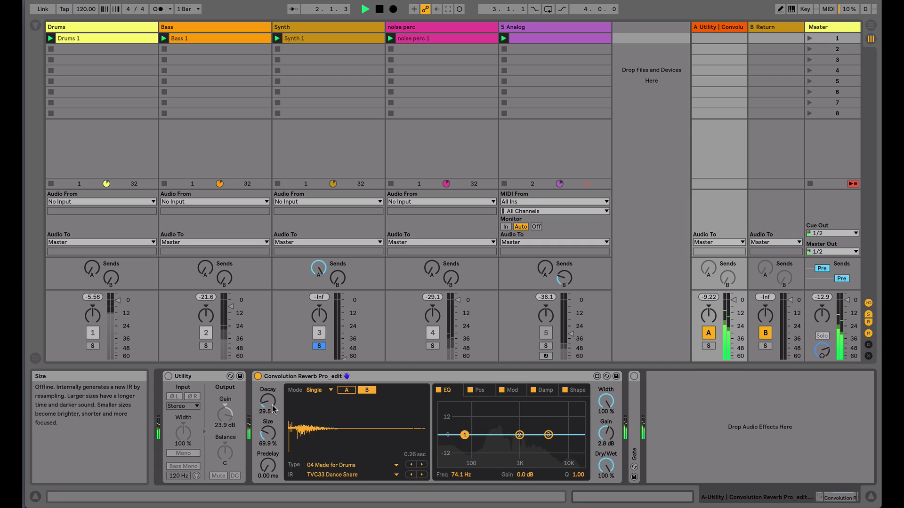
pyautogui.moveTo(268, 412)
pyautogui.mouseDown()
pyautogui.moveTo(268, 404)
pyautogui.moveTo(268, 412)
pyautogui.mouseUp()
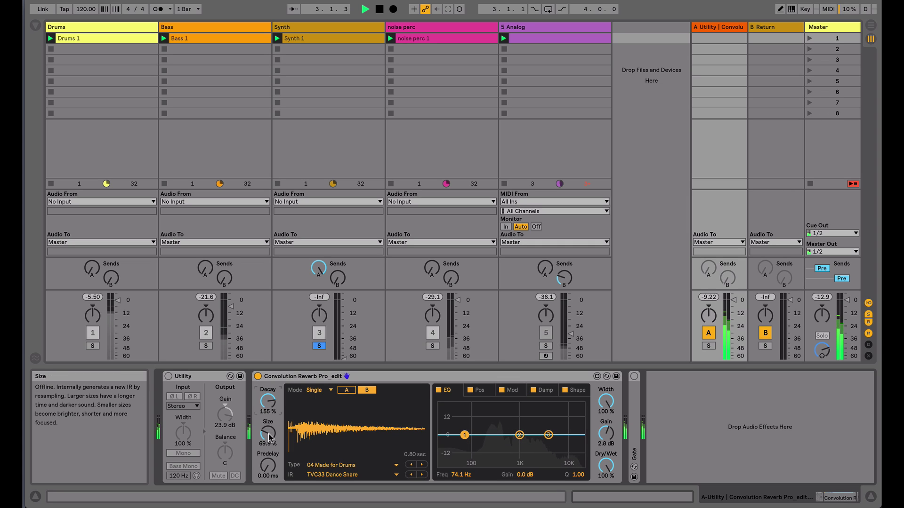
pyautogui.moveTo(269, 445); pyautogui.dragTo(270, 437)
pyautogui.press('space')
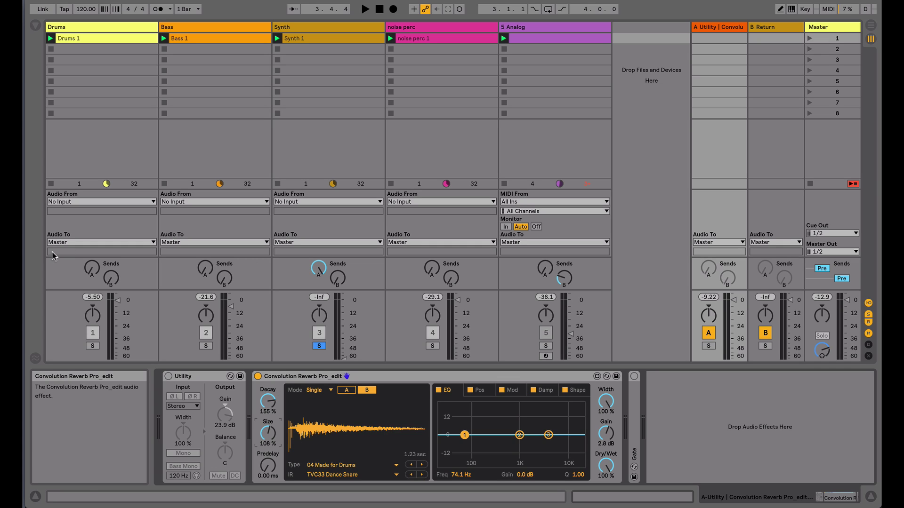
# Step: Load ice.aif from the for convolution folder as the reverb's impulse response
pyautogui.click(36, 25)
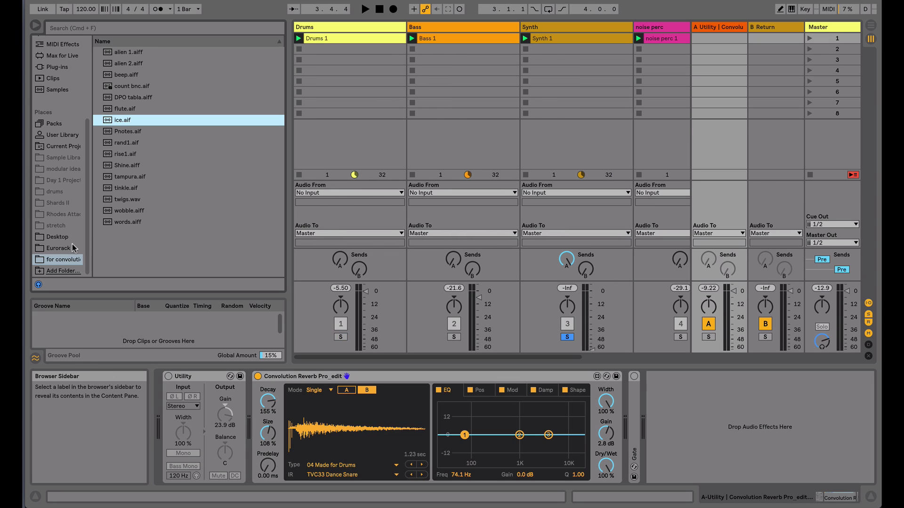
pyautogui.click(66, 260)
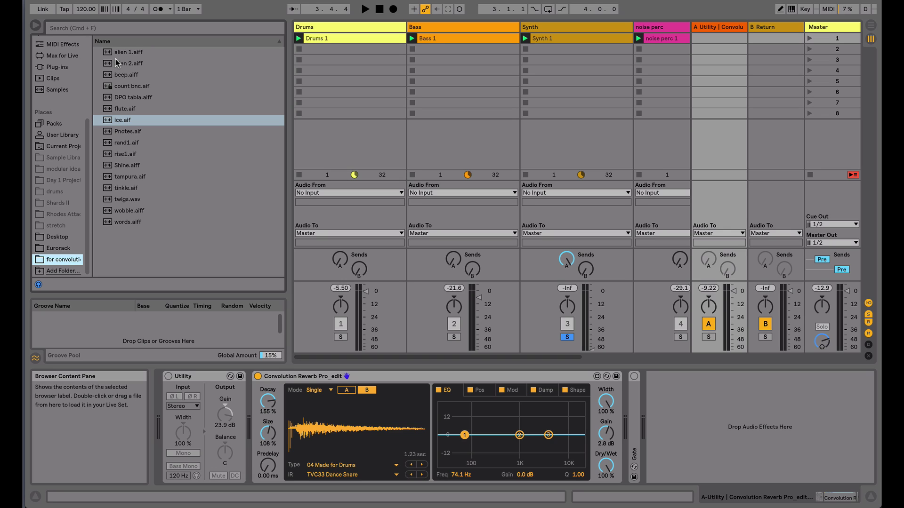
pyautogui.moveTo(115, 123); pyautogui.dragTo(355, 436)
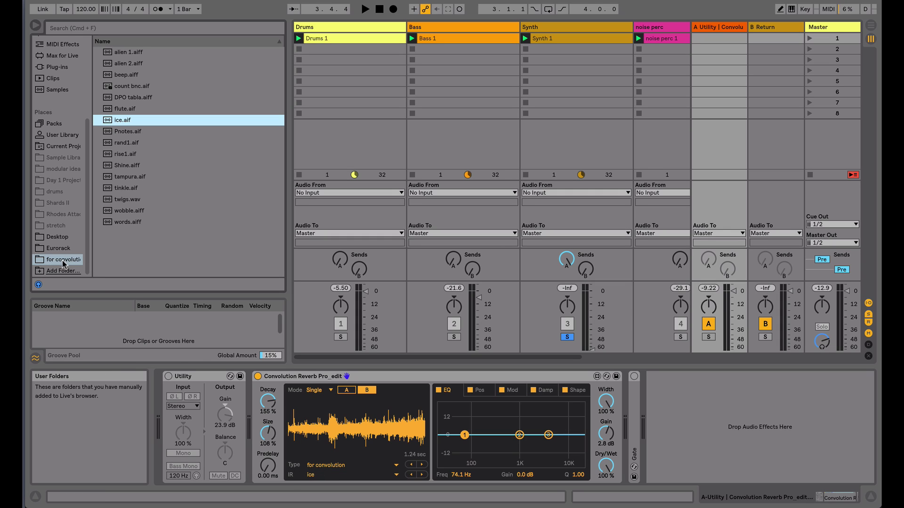
pyautogui.click(315, 476)
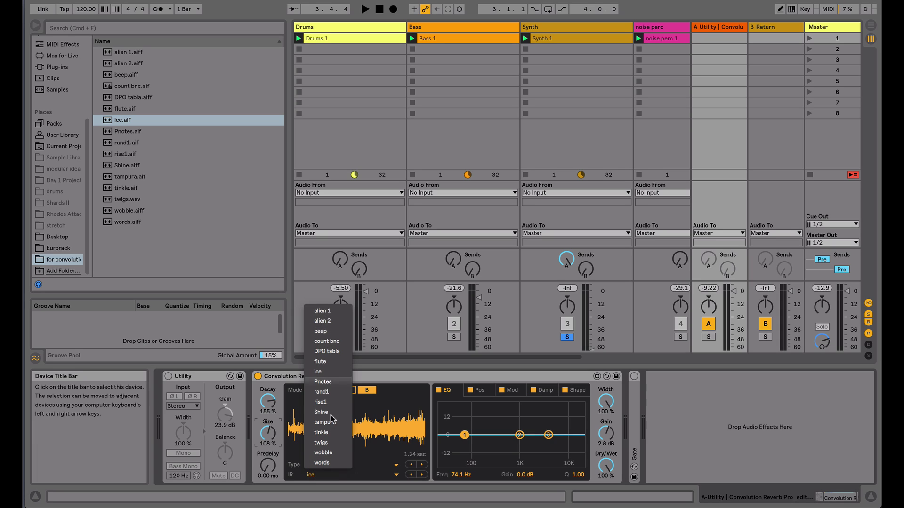
pyautogui.click(383, 432)
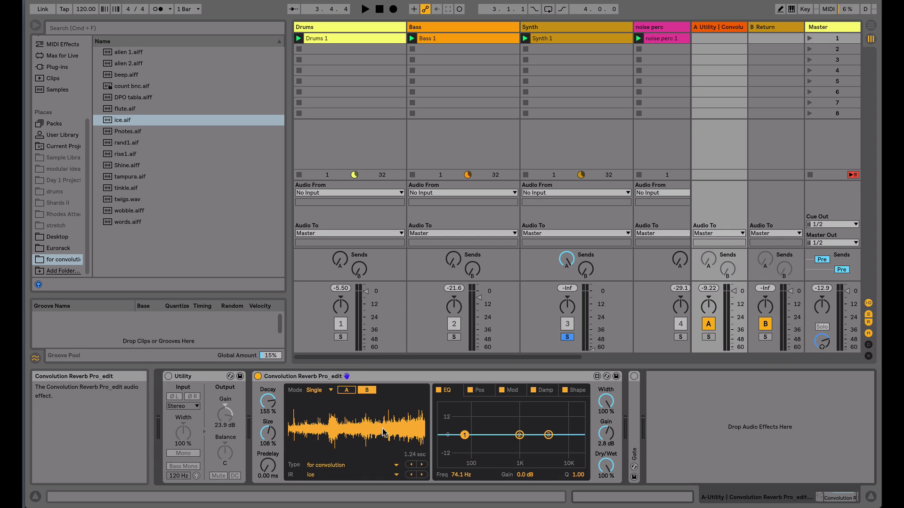
# Step: Play, turn return A down to -11.3 dB and rebalance the Dry/Wet mix
pyautogui.press('space')
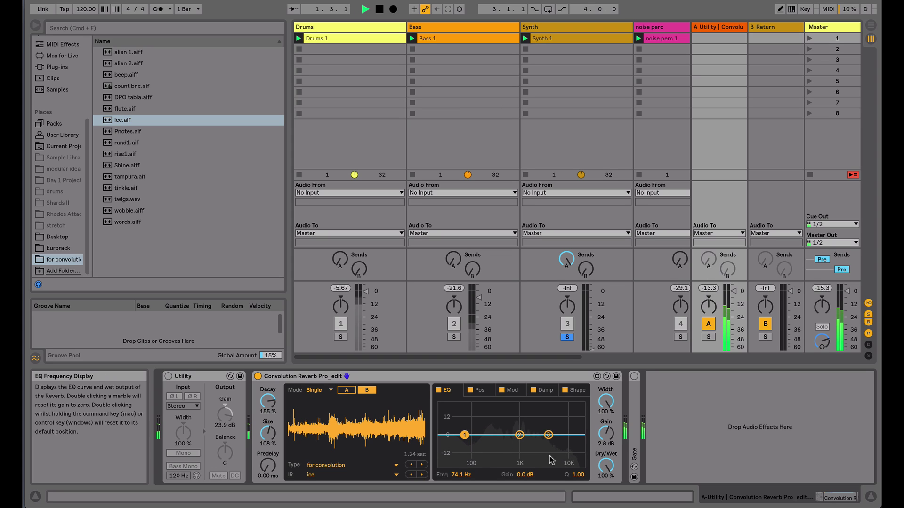
pyautogui.moveTo(733, 290); pyautogui.dragTo(733, 304)
pyautogui.moveTo(606, 466); pyautogui.dragTo(606, 485)
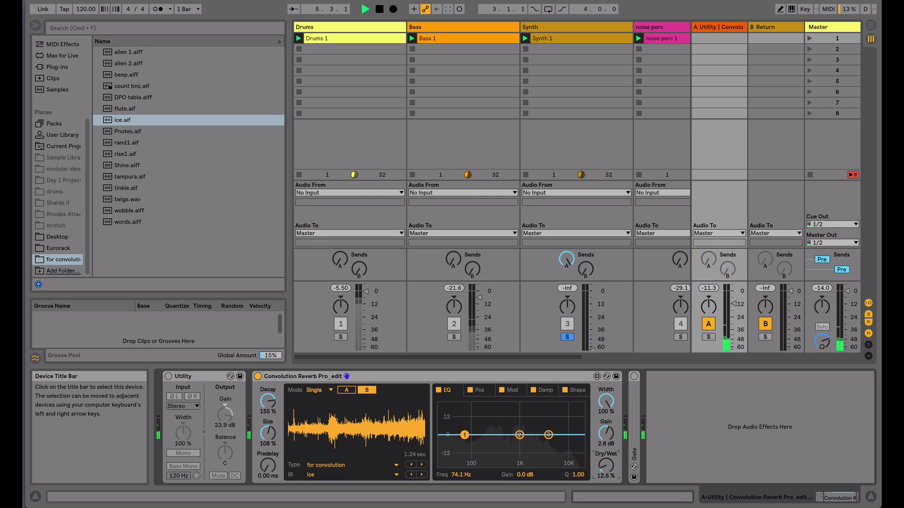
pyautogui.moveTo(606, 466); pyautogui.dragTo(614, 445)
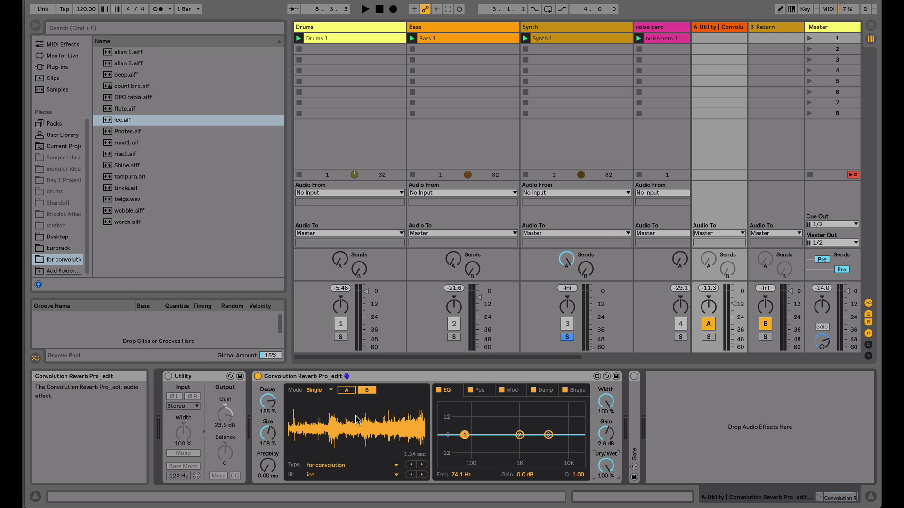
pyautogui.click(117, 123)
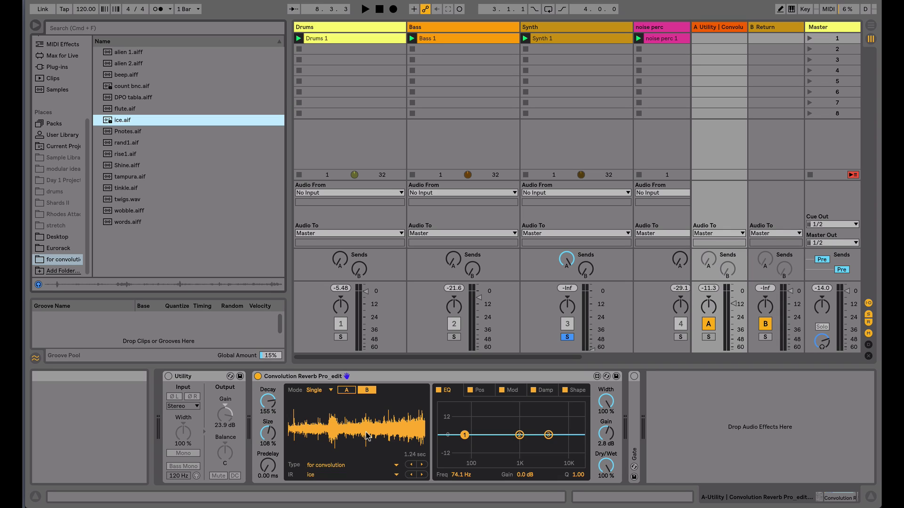
pyautogui.press('space')
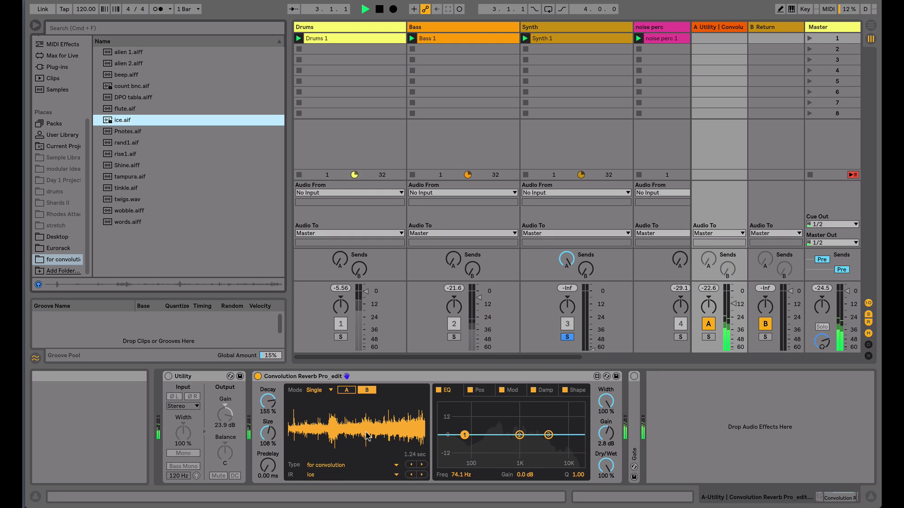
pyautogui.press('space')
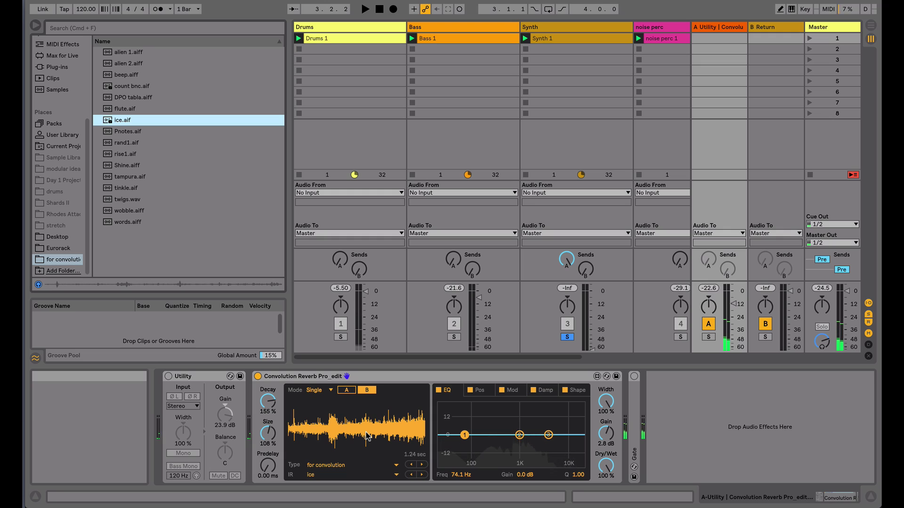
# Step: Swap the impulse response to the 14.35-second twigs.wav and play it back
pyautogui.click(317, 475)
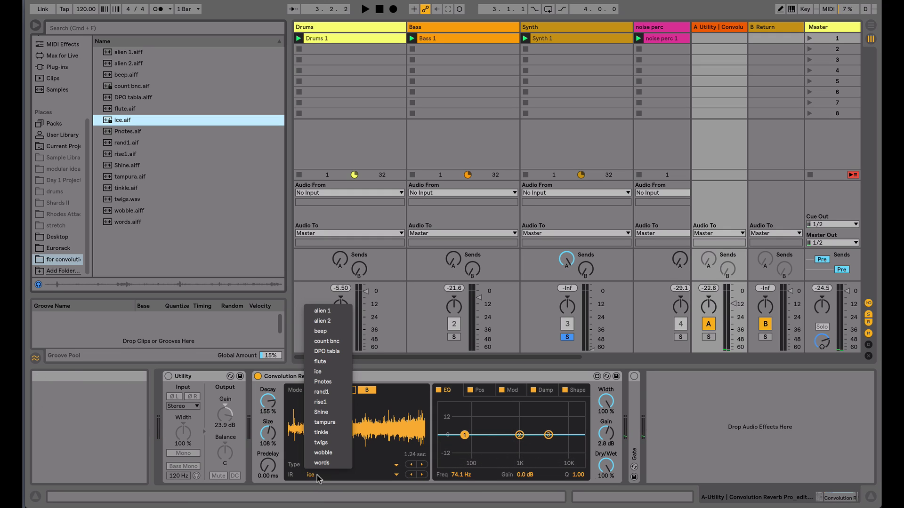
pyautogui.click(344, 442)
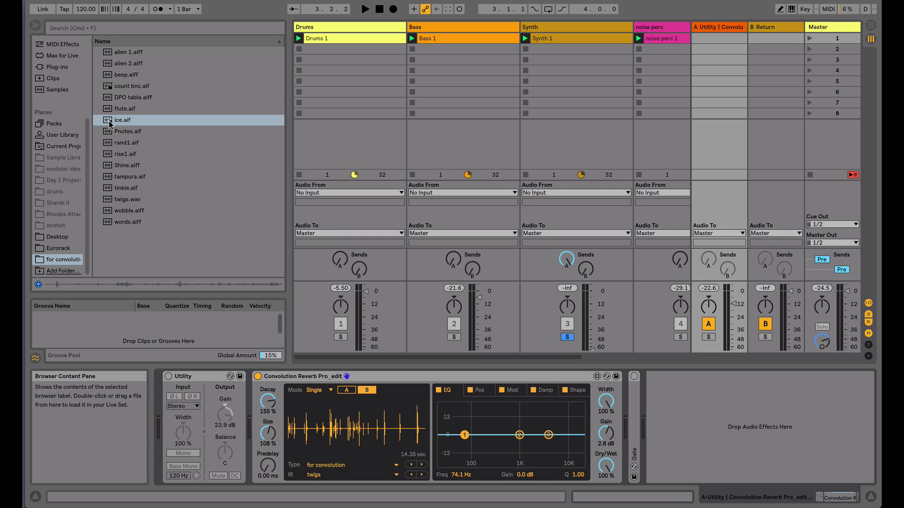
pyautogui.click(127, 200)
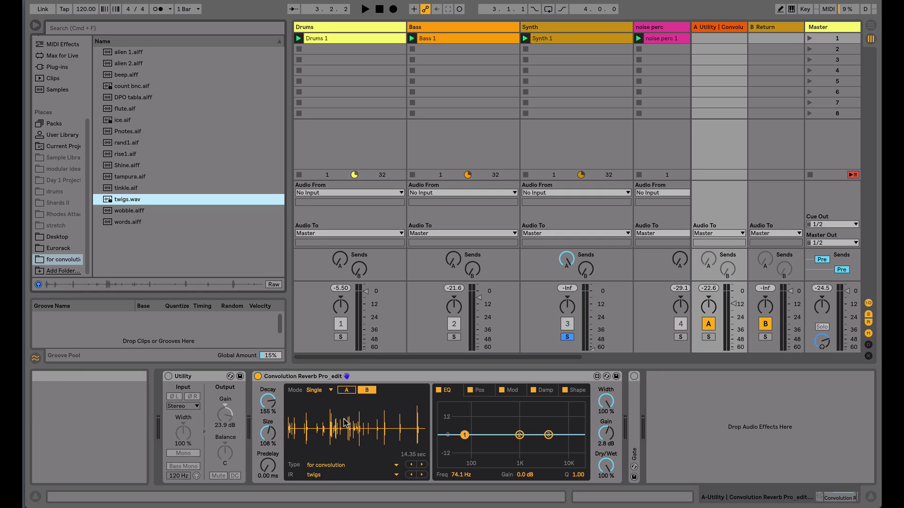
pyautogui.press('space')
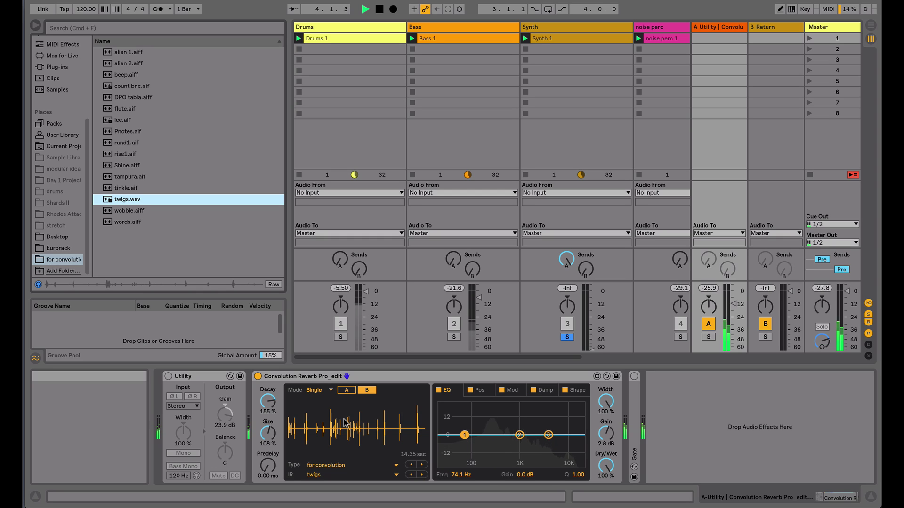
pyautogui.press('space')
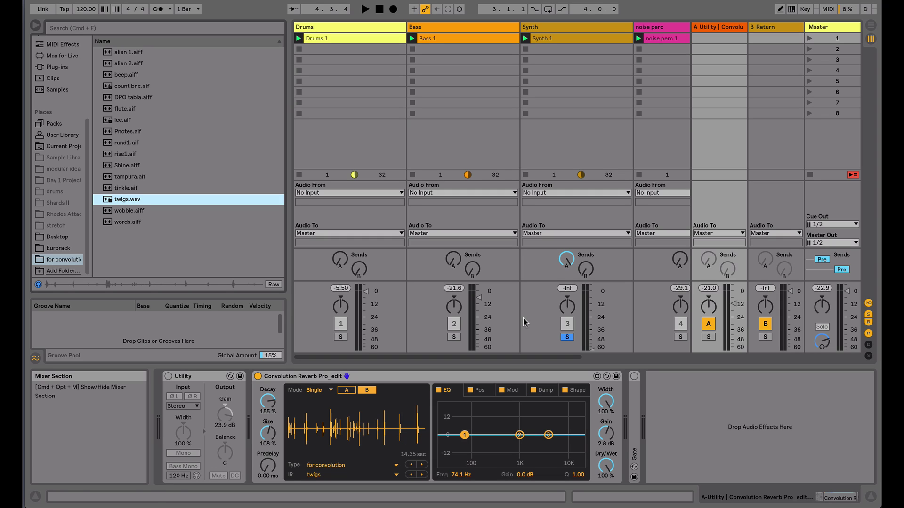
# Step: Raise the Synth's volume and return A send, unsolo it, and lower reverb Decay to 89%
pyautogui.click(566, 258)
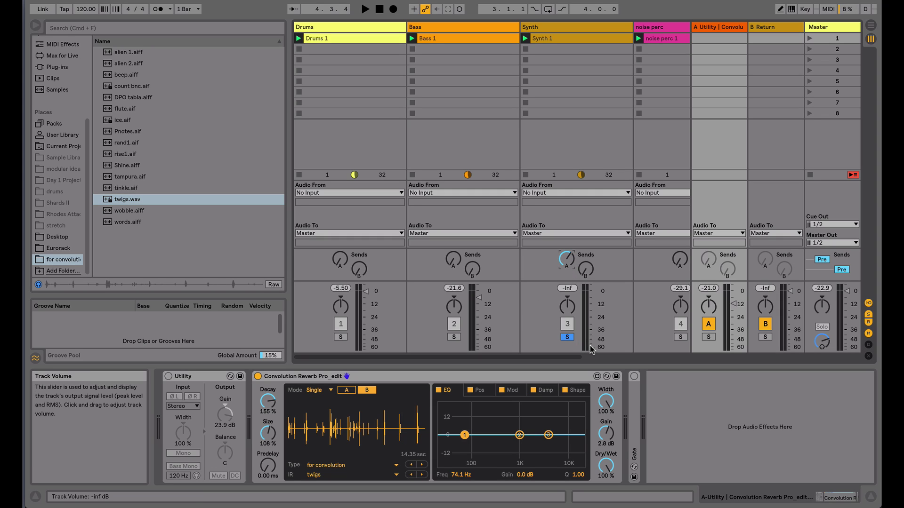
pyautogui.moveTo(591, 349); pyautogui.dragTo(592, 312)
pyautogui.click(567, 337)
pyautogui.press('space')
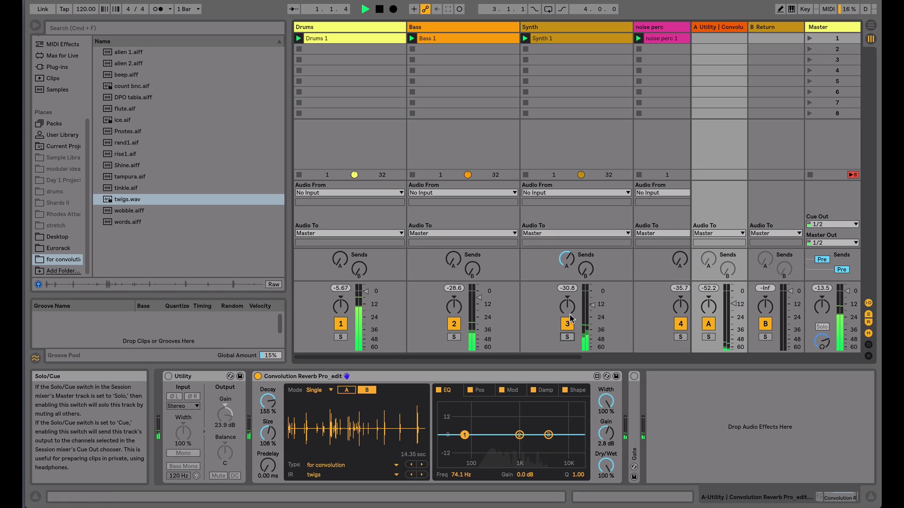
pyautogui.moveTo(565, 266)
pyautogui.mouseDown()
pyautogui.moveTo(564, 245)
pyautogui.moveTo(568, 266)
pyautogui.mouseUp()
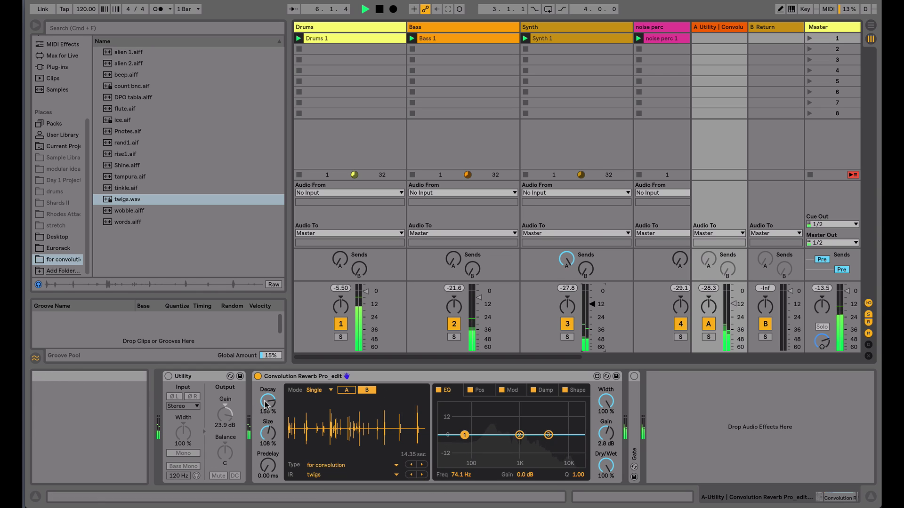
pyautogui.press('space')
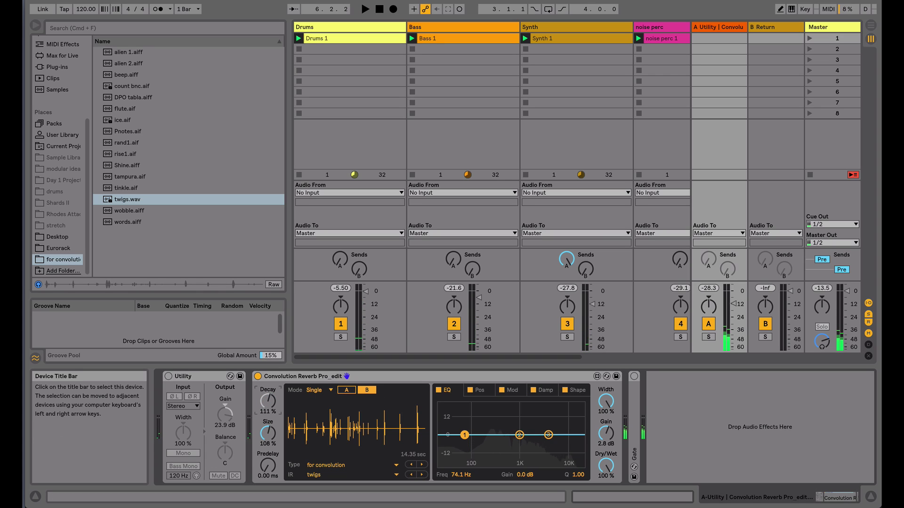
pyautogui.moveTo(266, 404)
pyautogui.mouseDown()
pyautogui.moveTo(267, 412)
pyautogui.moveTo(267, 404)
pyautogui.mouseUp()
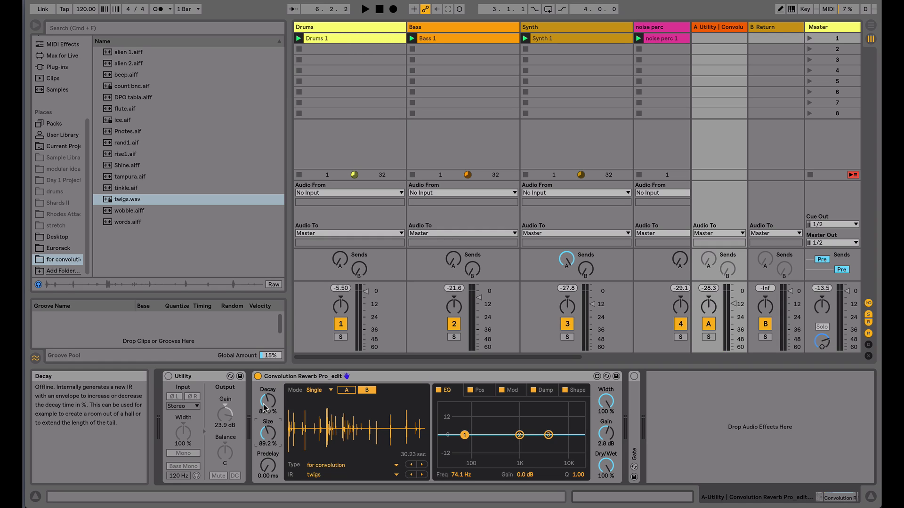
# Step: Solo Drums, play them through the reverb, and shrink Size to 82.6%
pyautogui.click(341, 337)
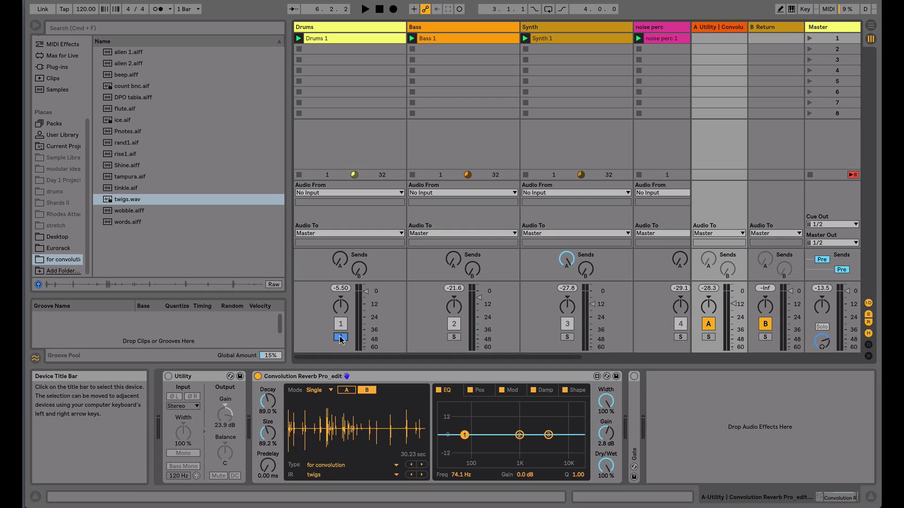
pyautogui.press('space')
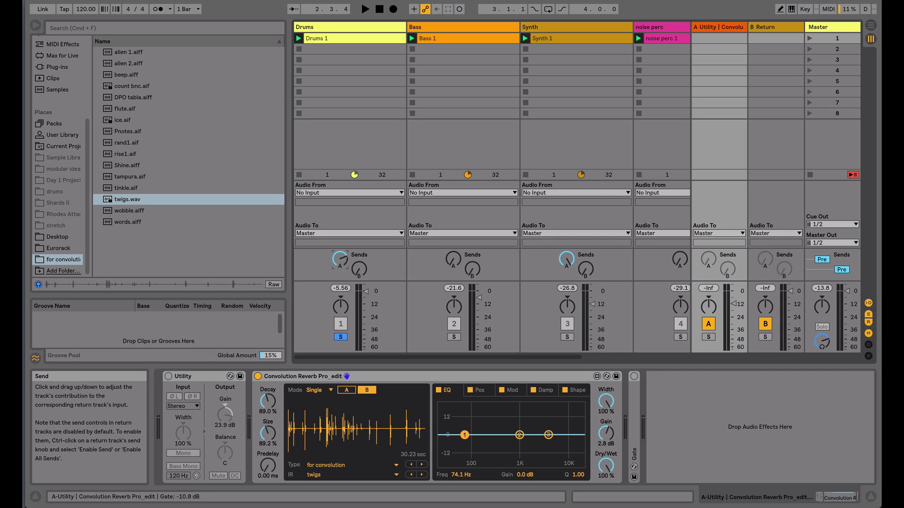
pyautogui.press('space')
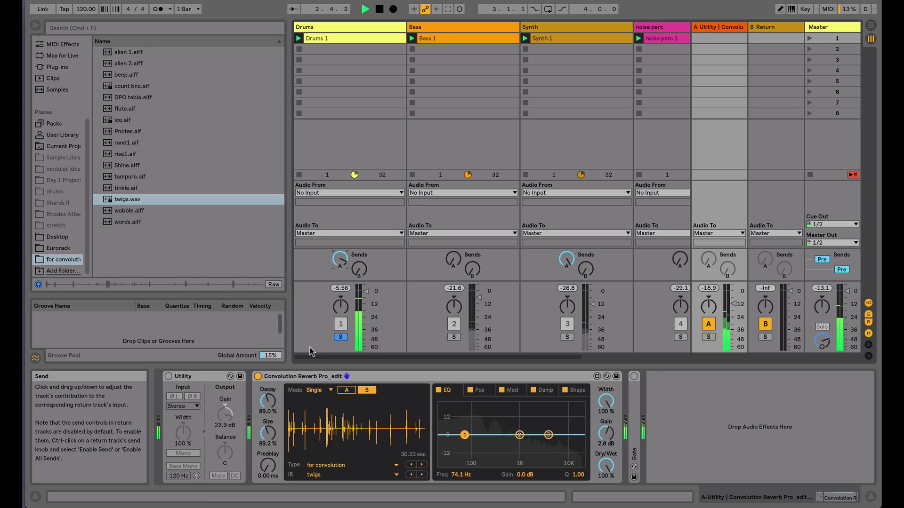
pyautogui.moveTo(272, 432); pyautogui.dragTo(270, 432)
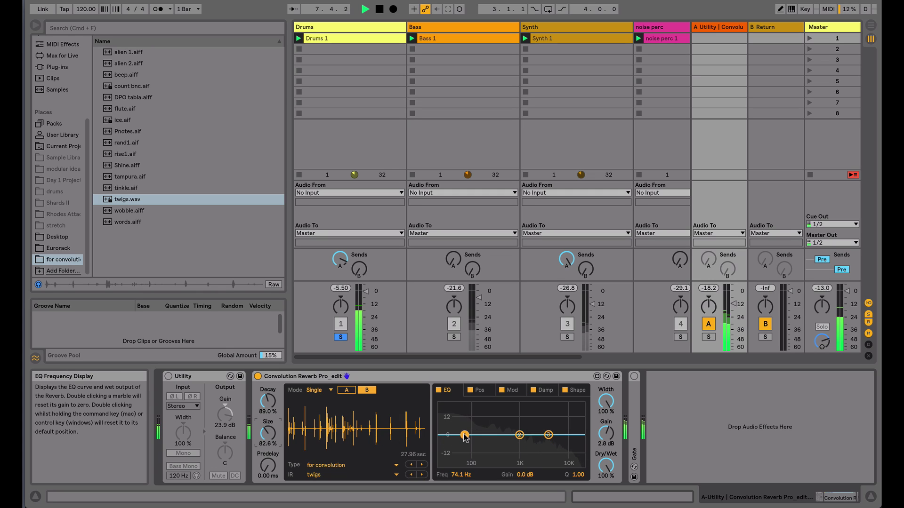
# Step: Apply an 18 dB low cut on the reverb EQ and bring Decay down to 1%
pyautogui.moveTo(464, 435); pyautogui.dragTo(508, 462)
pyautogui.click(340, 259)
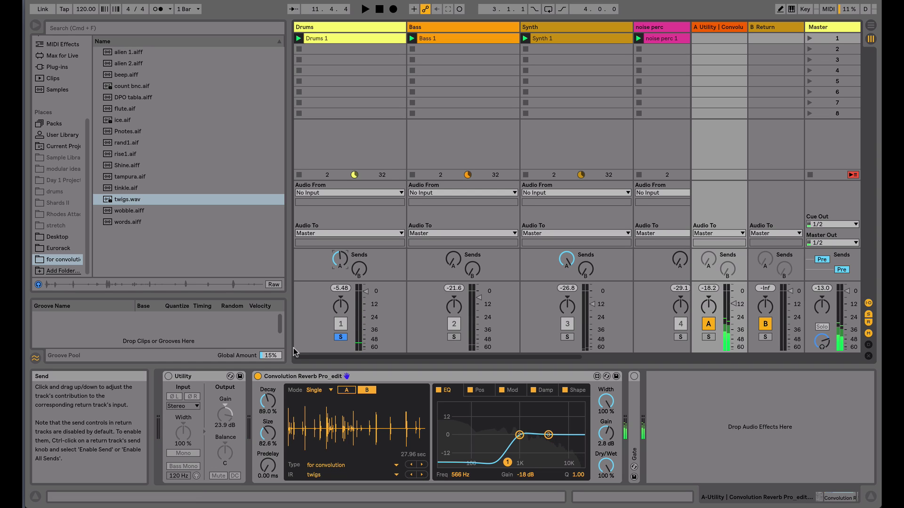
pyautogui.moveTo(267, 401)
pyautogui.mouseDown()
pyautogui.moveTo(268, 419)
pyautogui.moveTo(265, 406)
pyautogui.mouseUp()
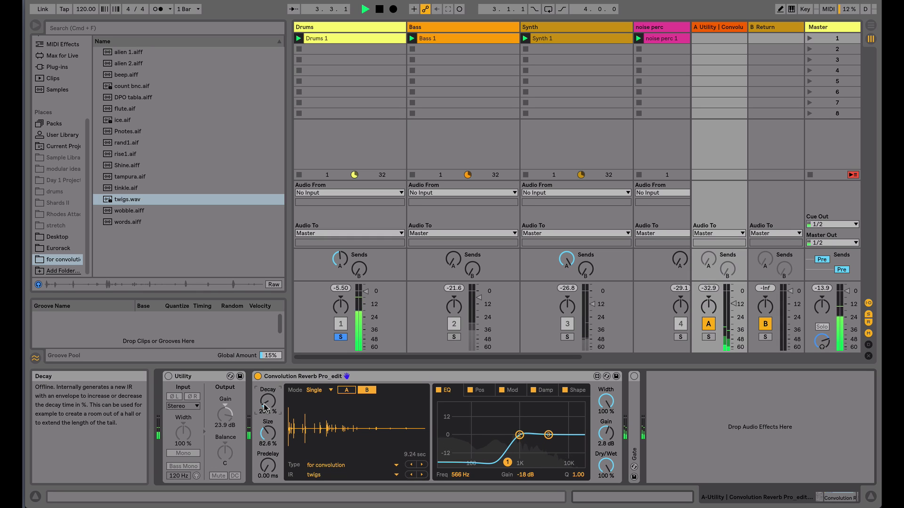
pyautogui.moveTo(266, 413); pyautogui.dragTo(266, 405)
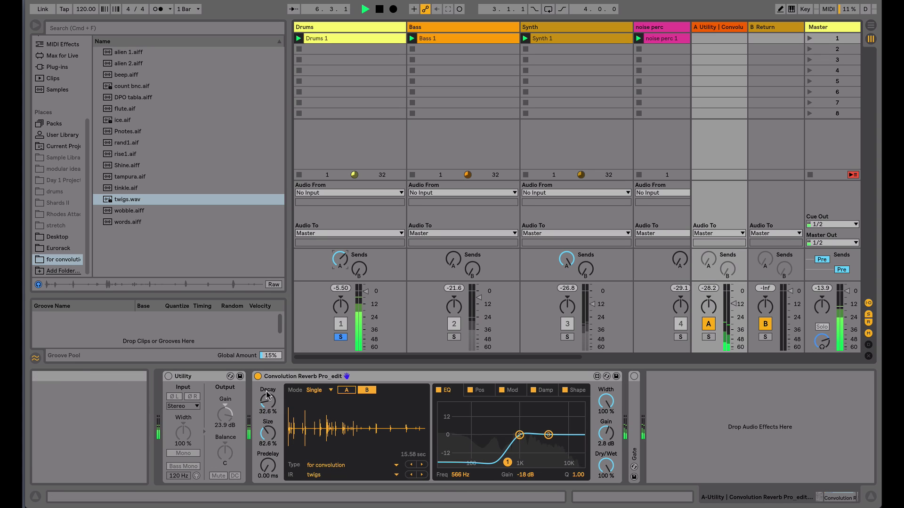
pyautogui.moveTo(270, 428); pyautogui.dragTo(270, 432)
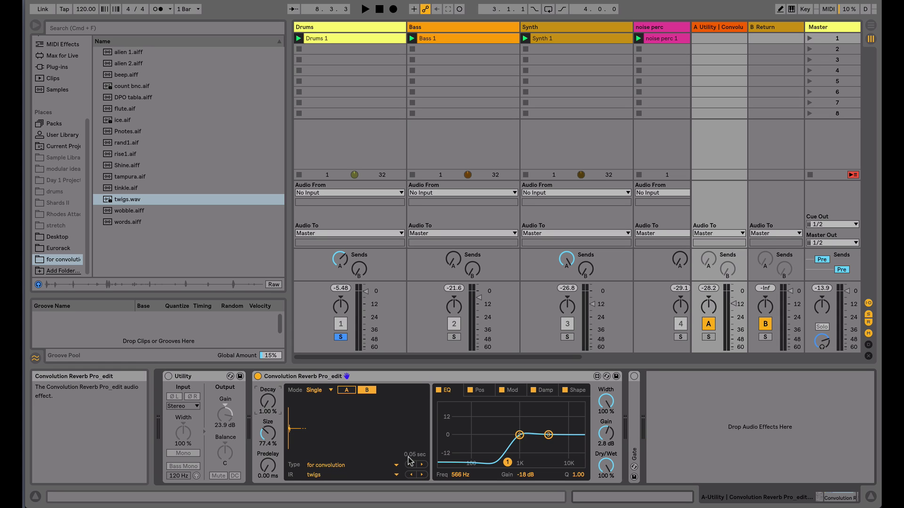
# Step: While playing, raise Size to 187%, compare bypassed, lift return A, and set low cut to 287 Hz
pyautogui.press('space')
pyautogui.moveTo(267, 436); pyautogui.dragTo(266, 409)
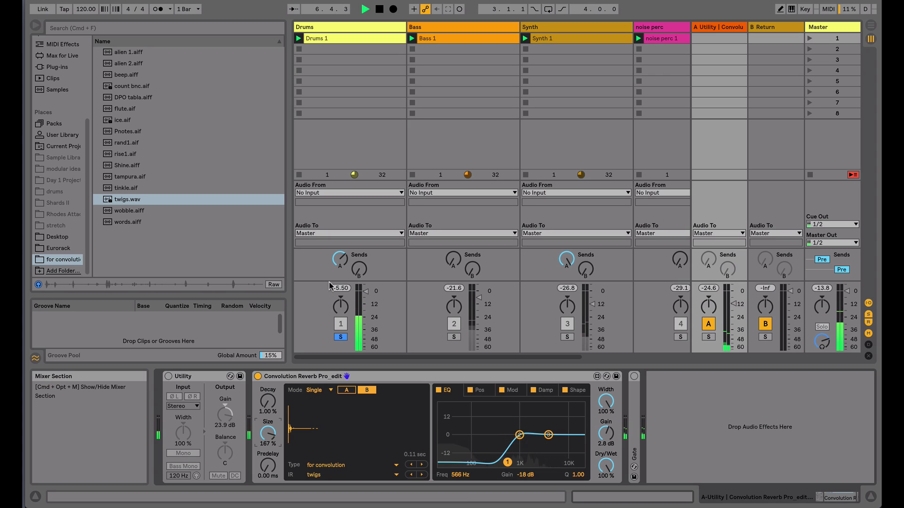
pyautogui.click(258, 376)
pyautogui.click(258, 377)
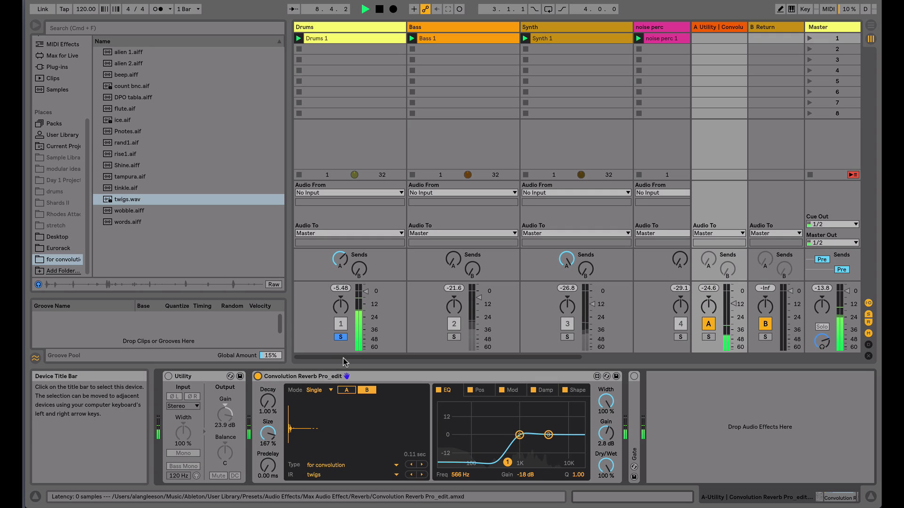
pyautogui.moveTo(733, 304); pyautogui.dragTo(733, 292)
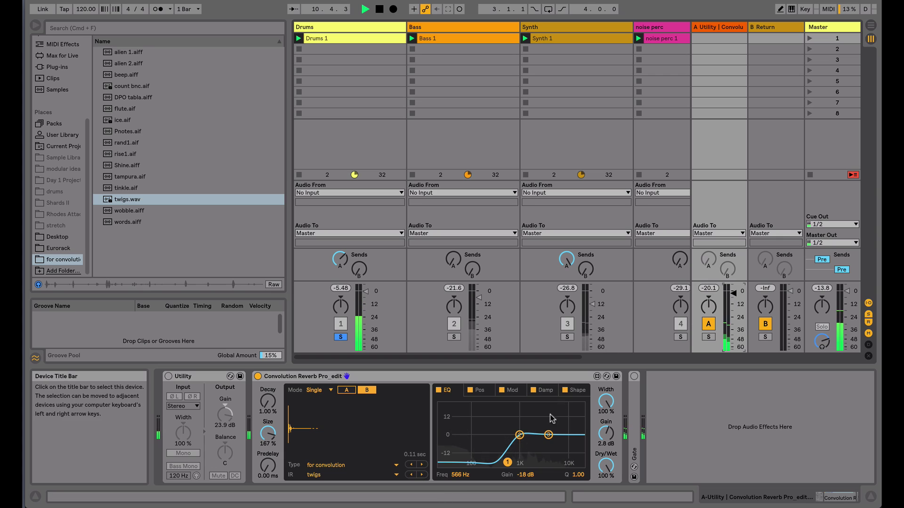
pyautogui.moveTo(507, 462)
pyautogui.mouseDown()
pyautogui.moveTo(484, 463)
pyautogui.moveTo(493, 462)
pyautogui.mouseUp()
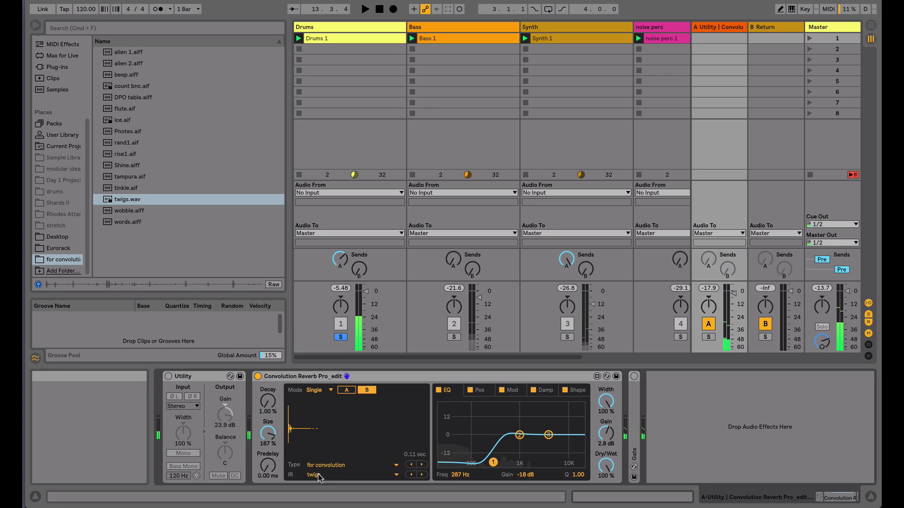
# Step: Stop playback, solo Bass instead of Drums, audition it briefly, and open the IR list
pyautogui.press('space')
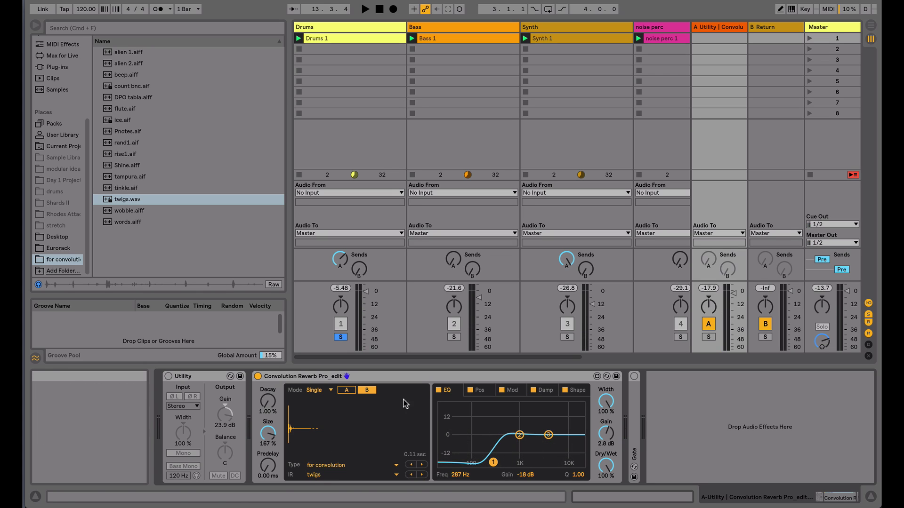
pyautogui.click(453, 336)
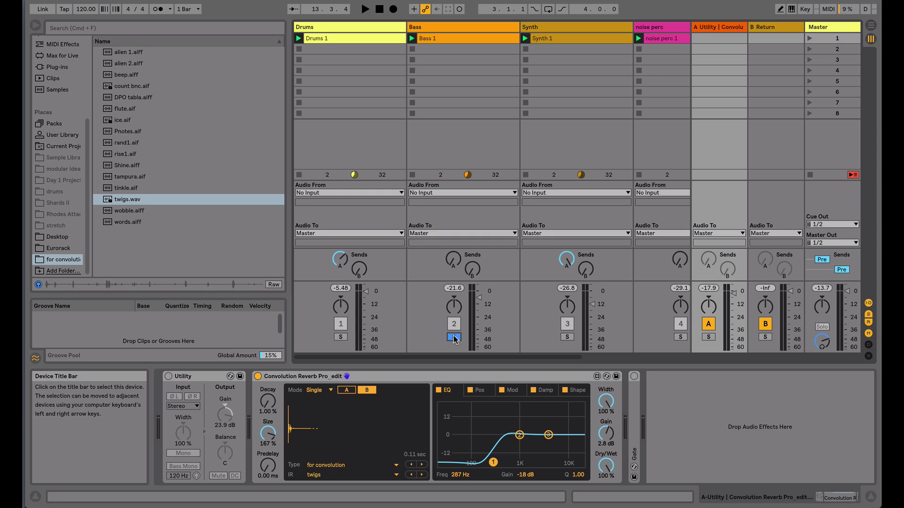
pyautogui.press('space')
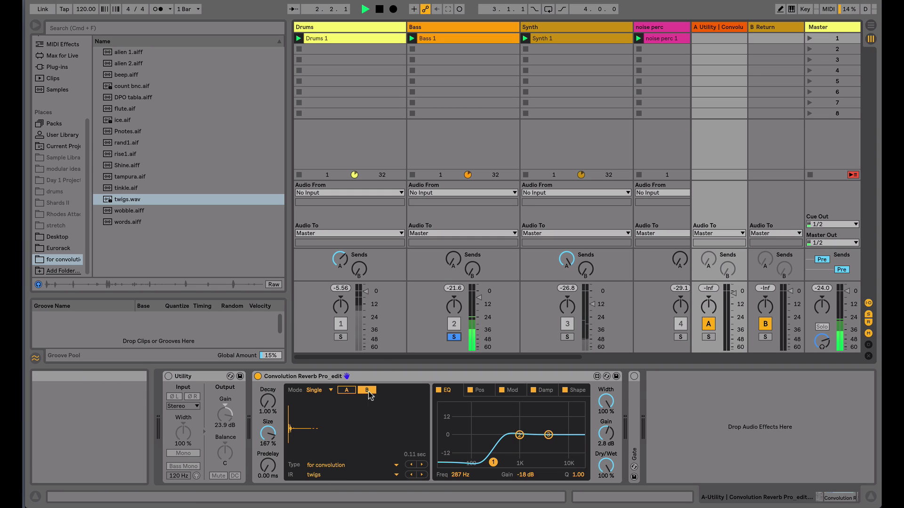
pyautogui.press('space')
pyautogui.click(320, 475)
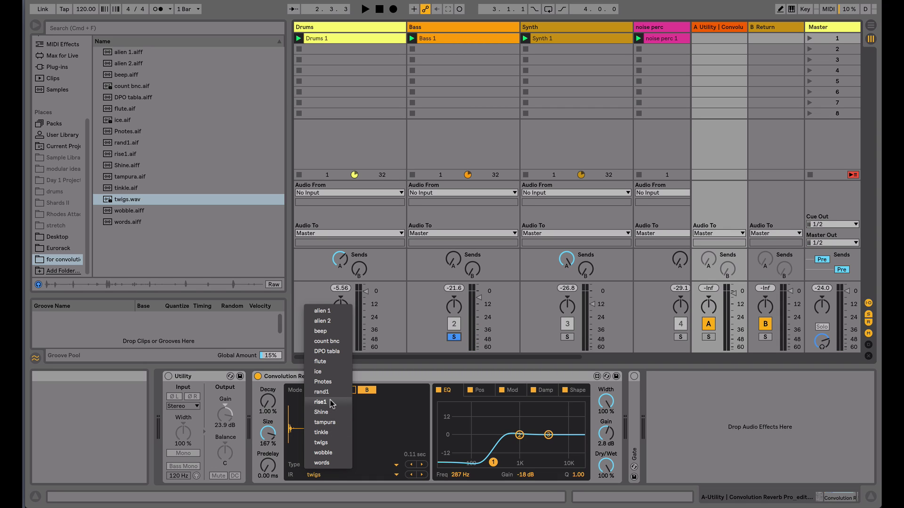
# Step: Load rise1 as the IR, raise the Bass send A, and play with Decay at 66.8%
pyautogui.click(330, 400)
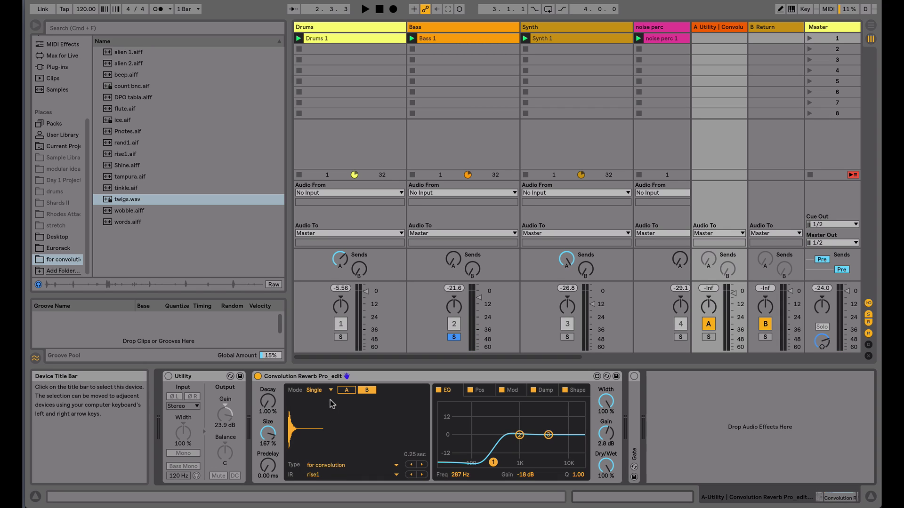
pyautogui.click(127, 154)
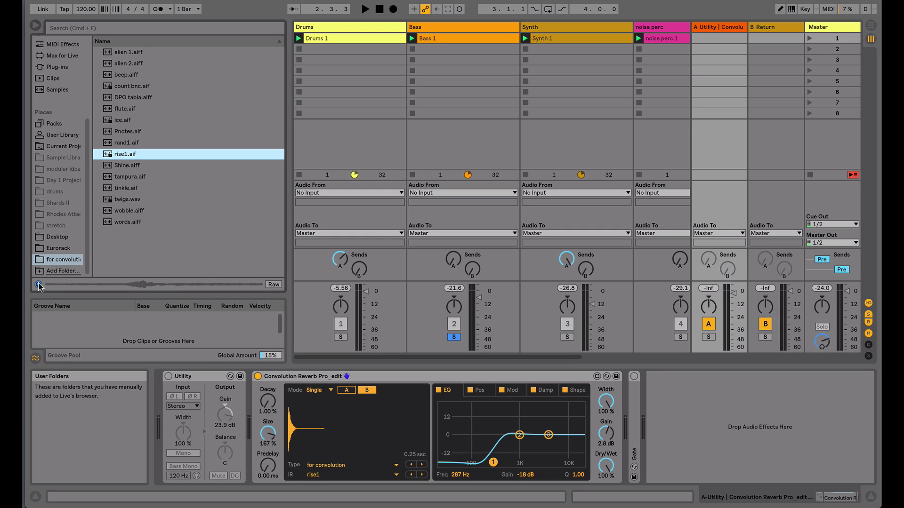
pyautogui.click(453, 259)
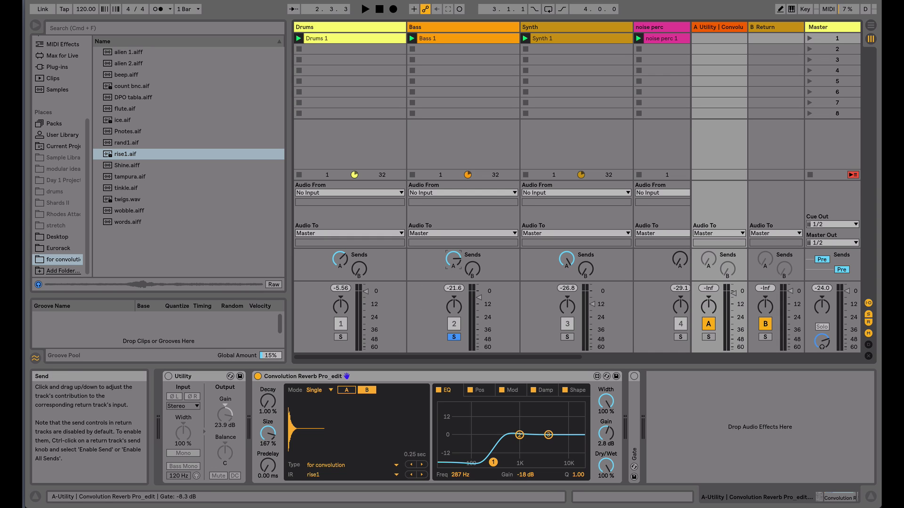
pyautogui.press('space')
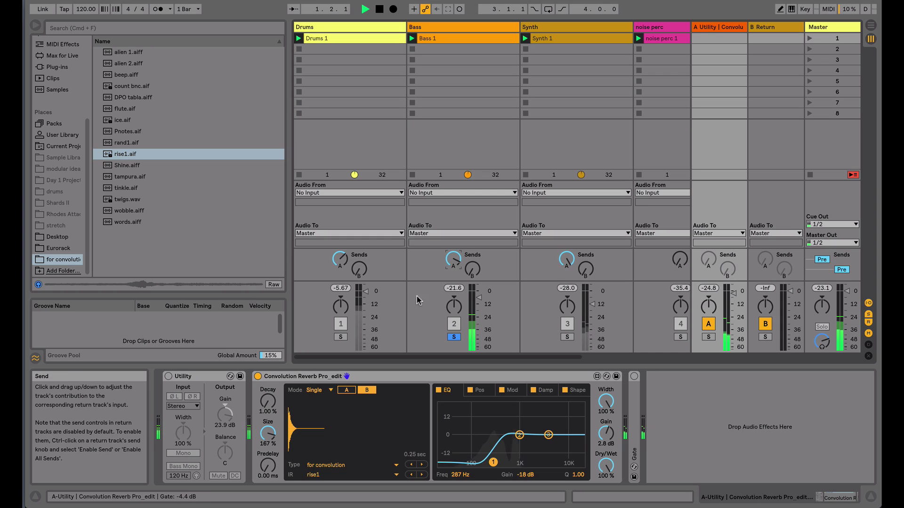
pyautogui.moveTo(267, 401); pyautogui.dragTo(268, 357)
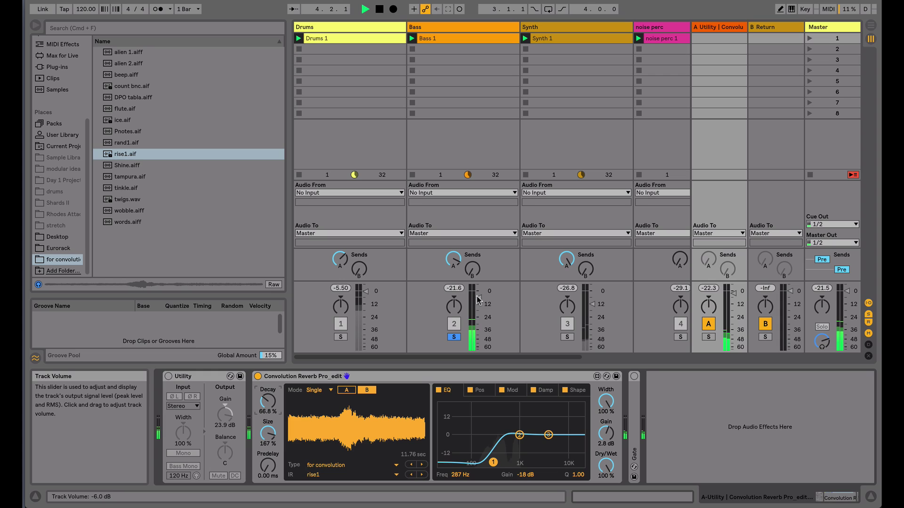
pyautogui.moveTo(478, 299); pyautogui.dragTo(478, 345)
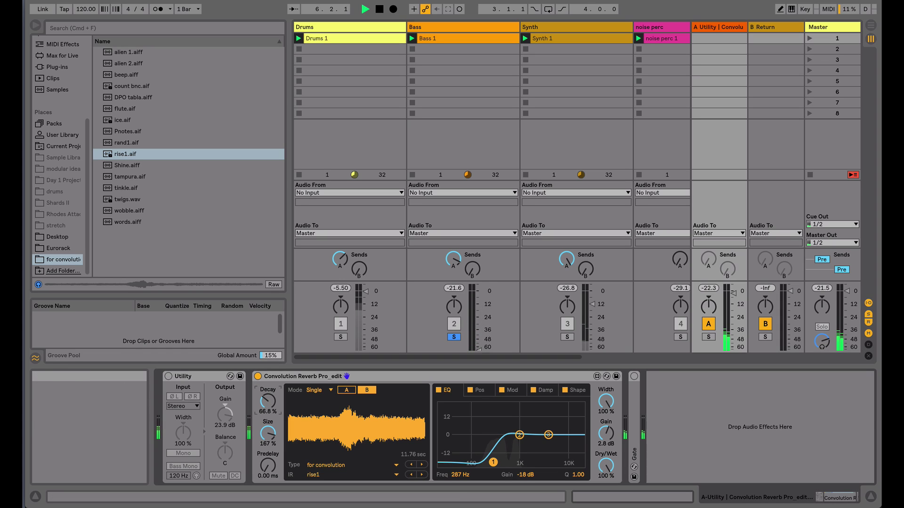
# Step: Raise reverb Decay to 96.6% and restart playback to audition it
pyautogui.moveTo(268, 401); pyautogui.dragTo(268, 386)
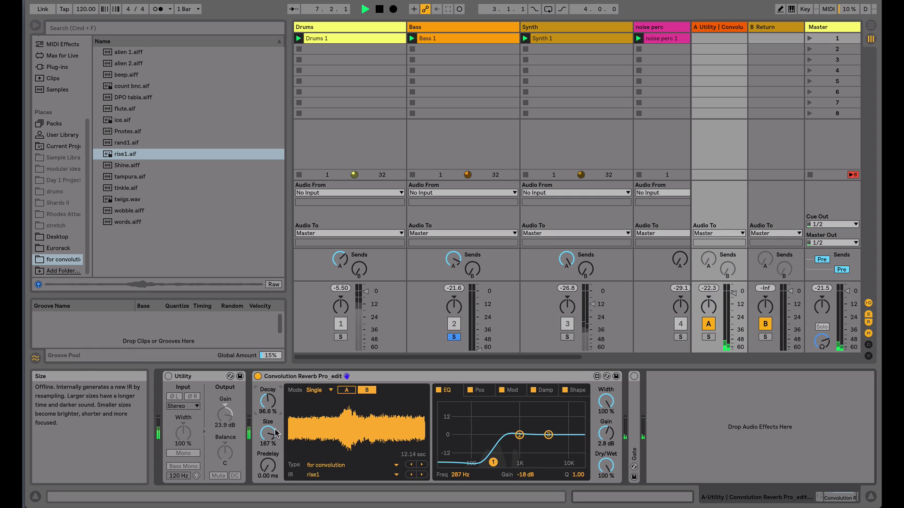
pyautogui.scroll(-5, 269, 436)
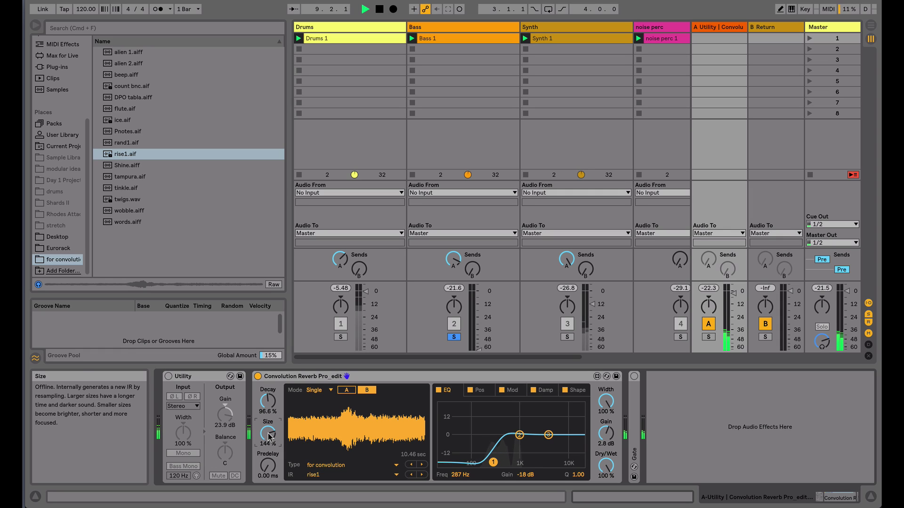
pyautogui.press('space')
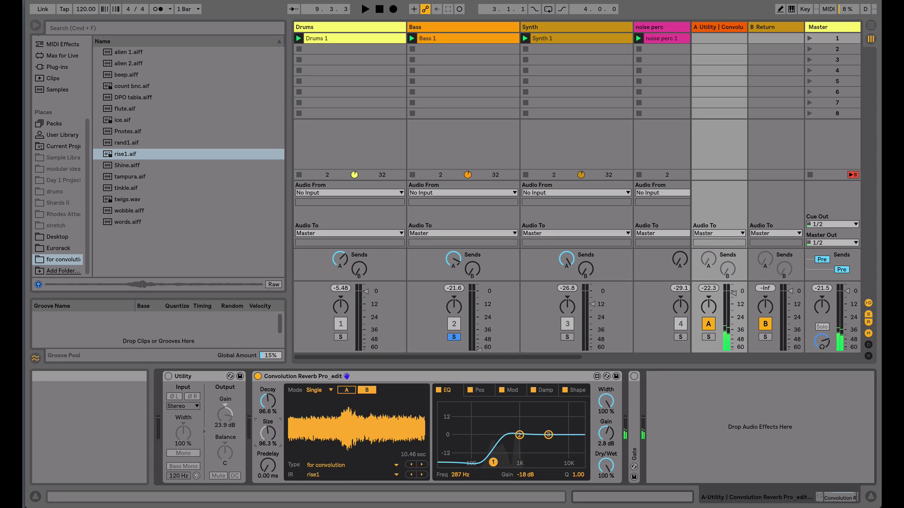
pyautogui.scroll(-2, 270, 436)
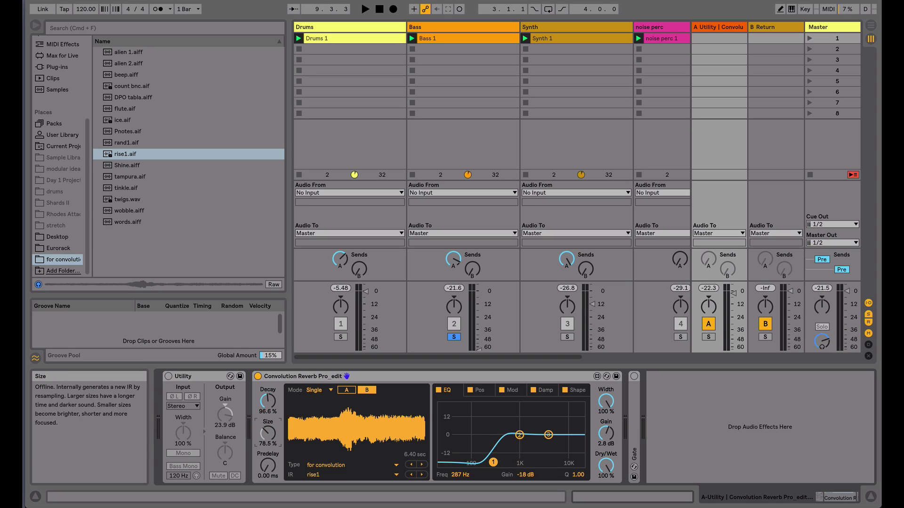
pyautogui.press('space')
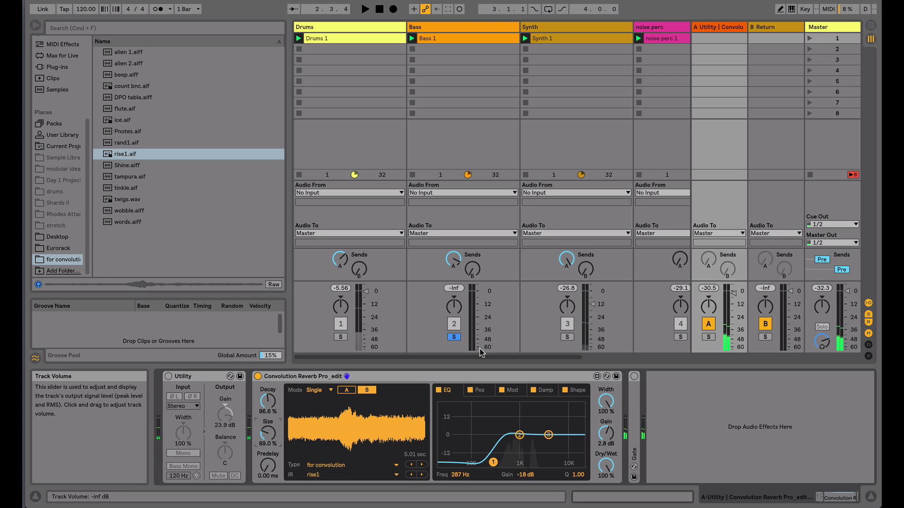
# Step: Bring the Bass fader up from silence during playback, then unsolo Bass
pyautogui.moveTo(481, 352); pyautogui.dragTo(481, 319)
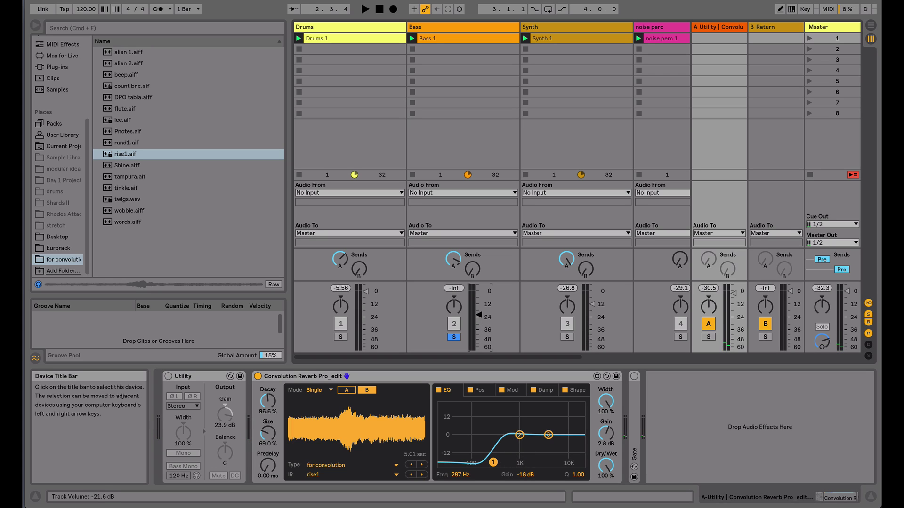
pyautogui.press('space')
pyautogui.moveTo(268, 438); pyautogui.dragTo(268, 436)
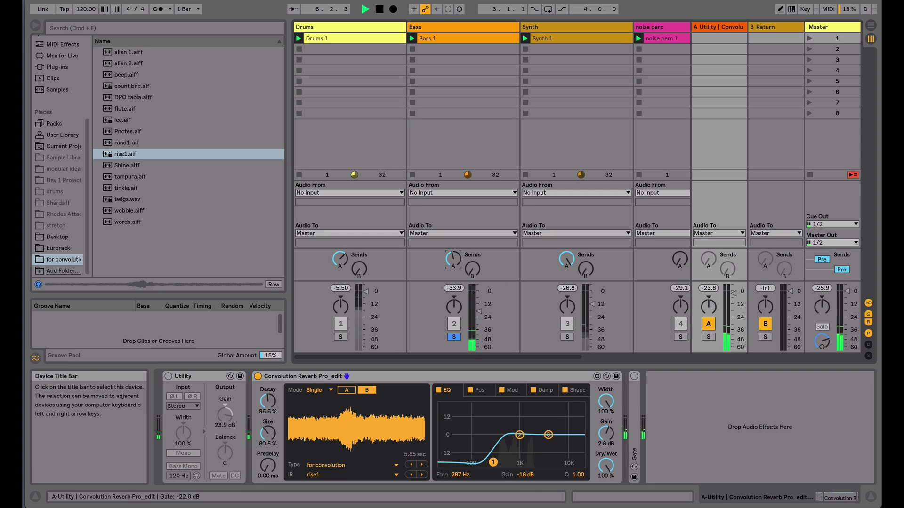
pyautogui.moveTo(478, 311); pyautogui.dragTo(478, 303)
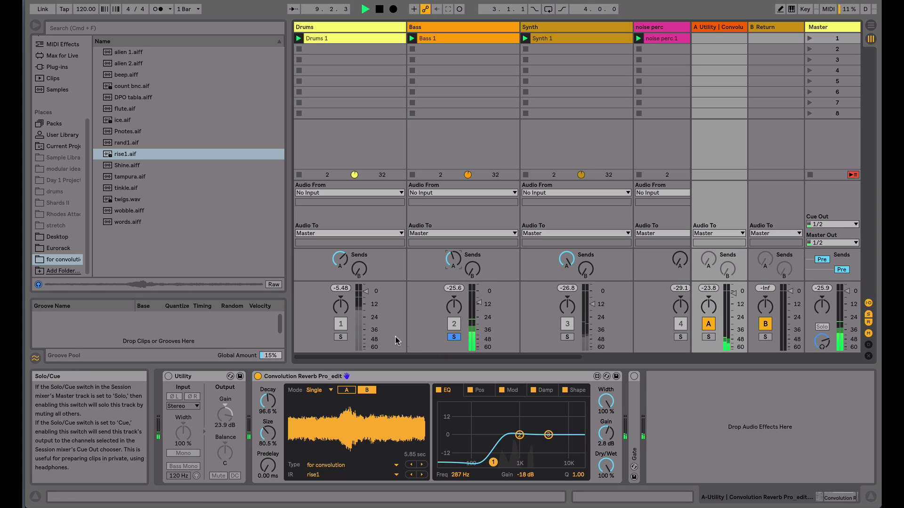
pyautogui.click(453, 337)
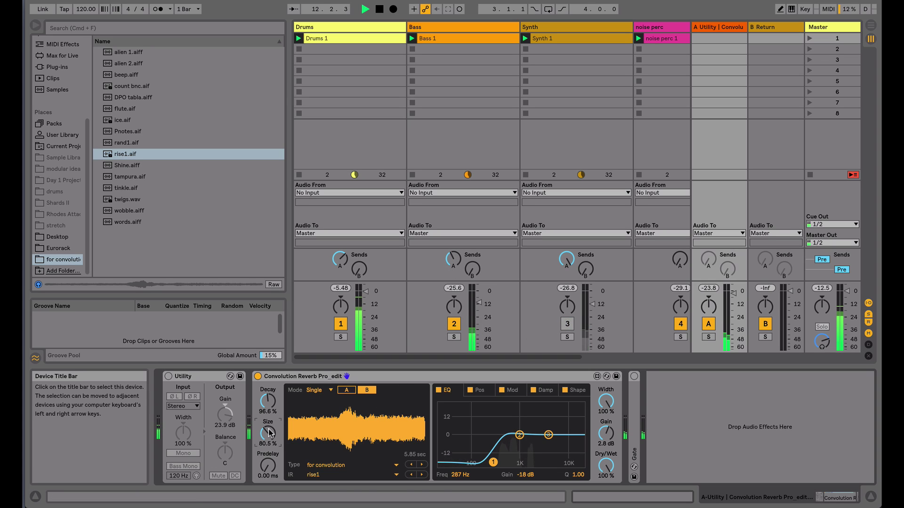
# Step: Scroll Size up to 106% for a 7.73-second IR, stop, and bring 5 Analog into view
pyautogui.scroll(5, 268, 433)
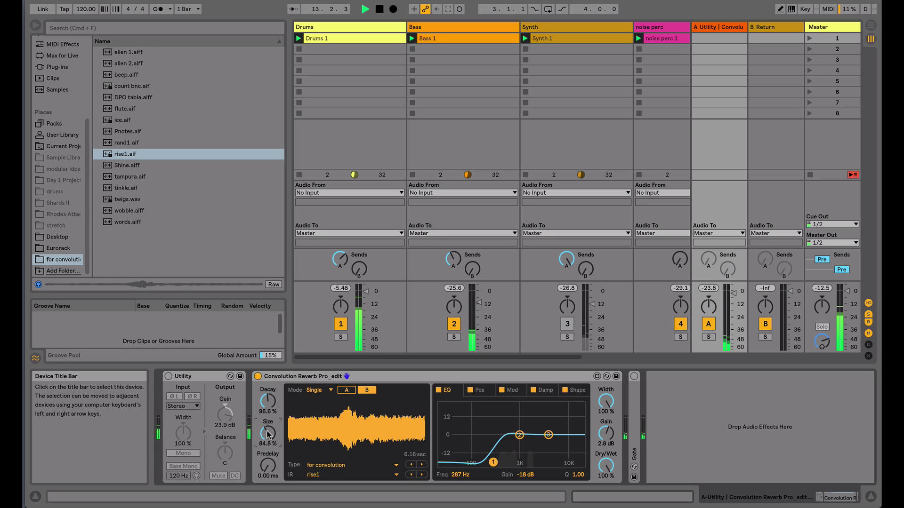
pyautogui.scroll(8, 268, 433)
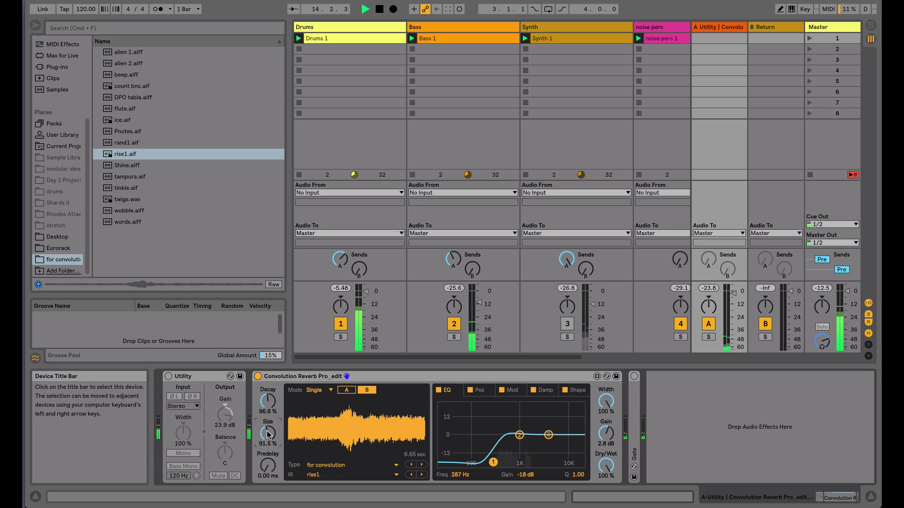
pyautogui.scroll(15, 268, 433)
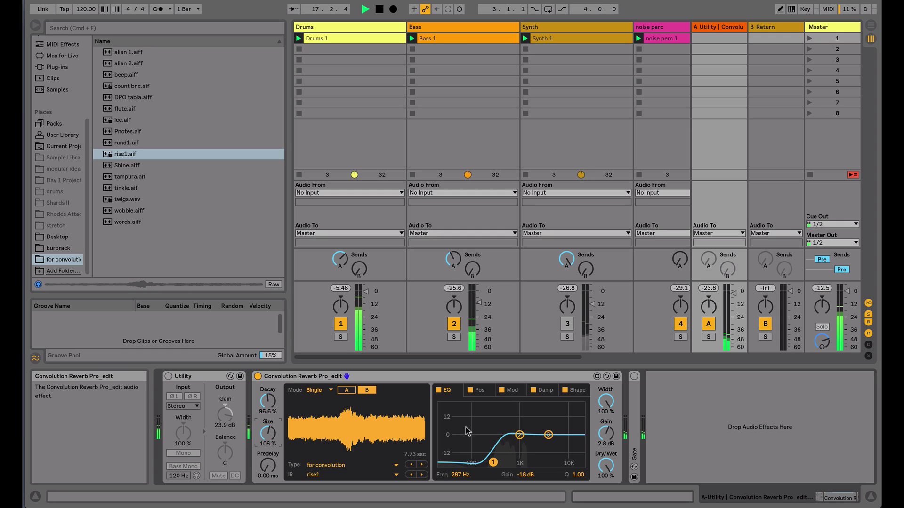
pyautogui.press('space')
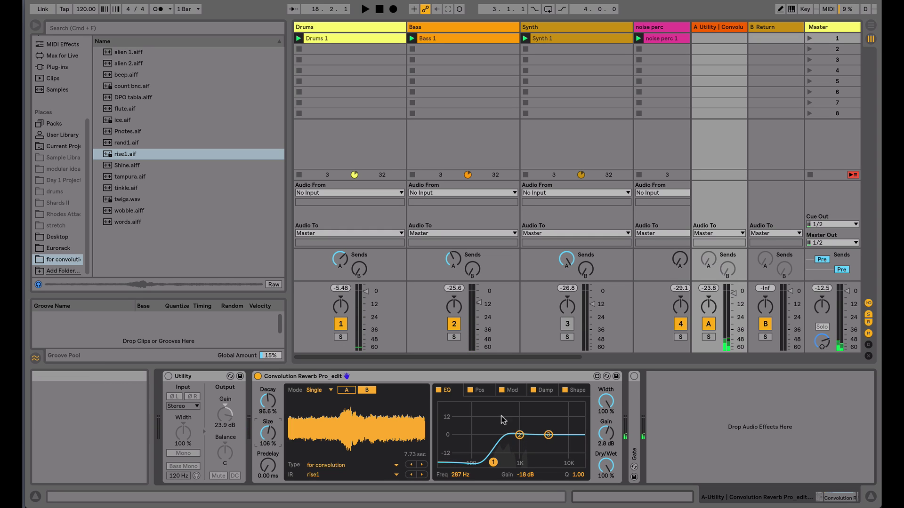
pyautogui.hscroll(5, 518, 267)
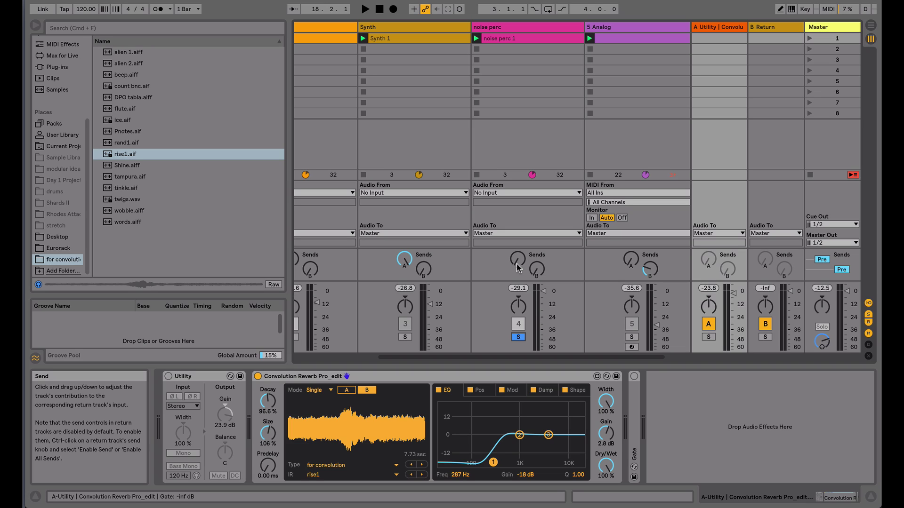
# Step: Raise noise perc's Send A to -6 dB, restart playback, and bring up the reverb's IR sample list
pyautogui.moveTo(518, 258); pyautogui.dragTo(518, 240)
pyautogui.press('space')
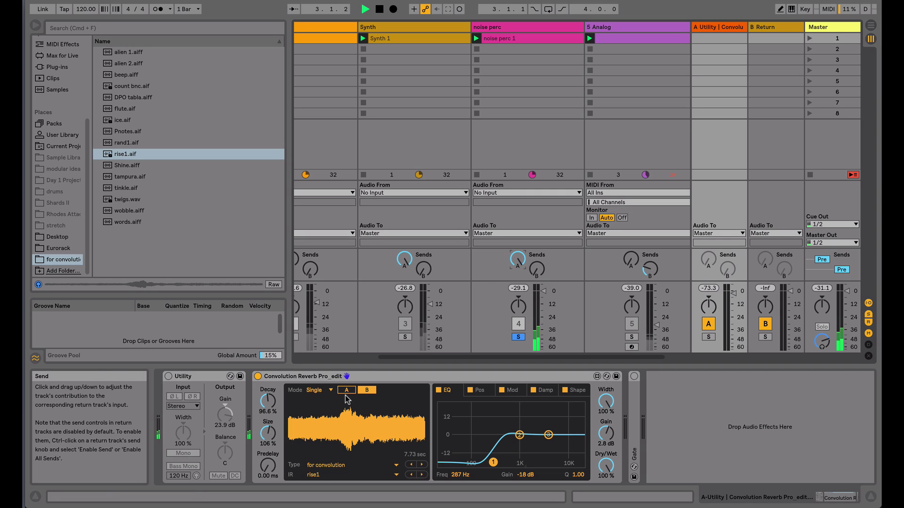
pyautogui.click(315, 475)
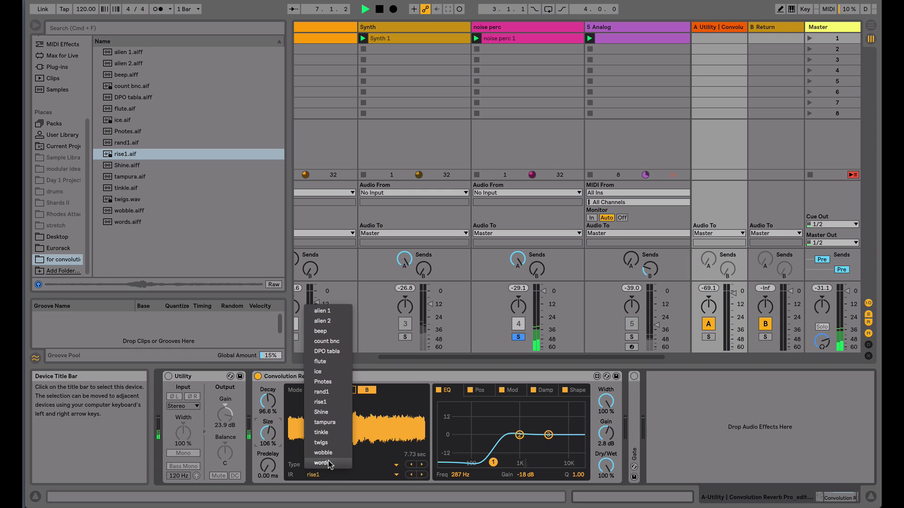
# Step: Load the words impulse response into the reverb and restart playback to hear it
pyautogui.click(329, 463)
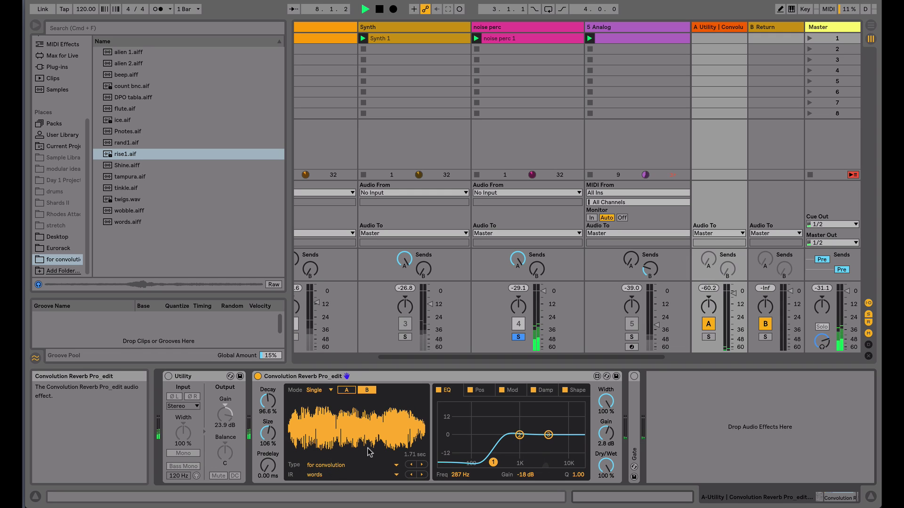
pyautogui.press('space')
pyautogui.click(122, 223)
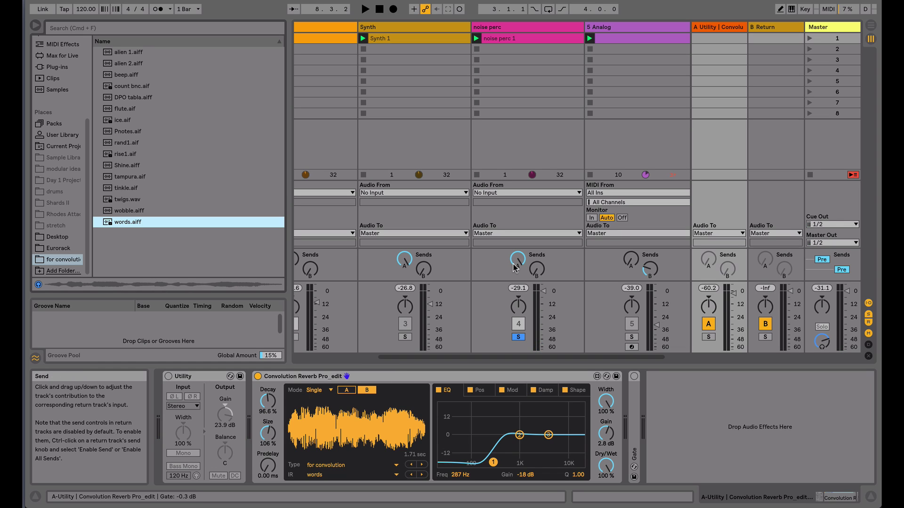
pyautogui.press('space')
# Step: Lower the reverb's EQ cut to 39.8 Hz and raise Decay to 155% and Size to 135%
pyautogui.moveTo(493, 462); pyautogui.dragTo(451, 462)
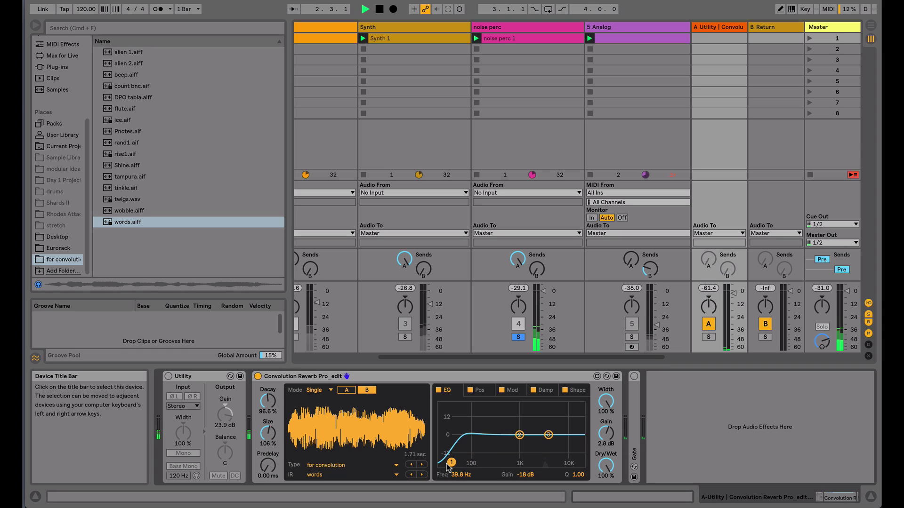
pyautogui.moveTo(267, 401); pyautogui.dragTo(267, 381)
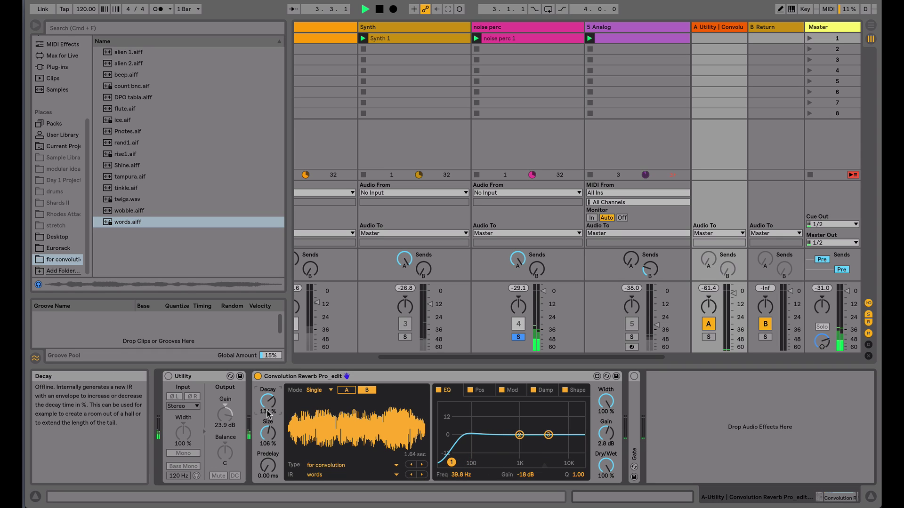
pyautogui.moveTo(268, 433); pyautogui.dragTo(267, 425)
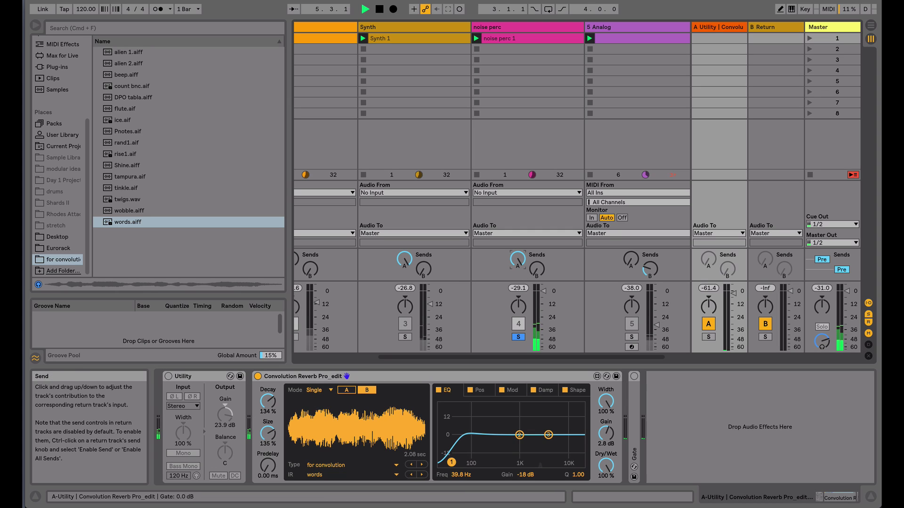
# Step: Turn down noise perc, solo 5 Analog, audition it, and show its devices
pyautogui.moveTo(543, 291); pyautogui.dragTo(543, 349)
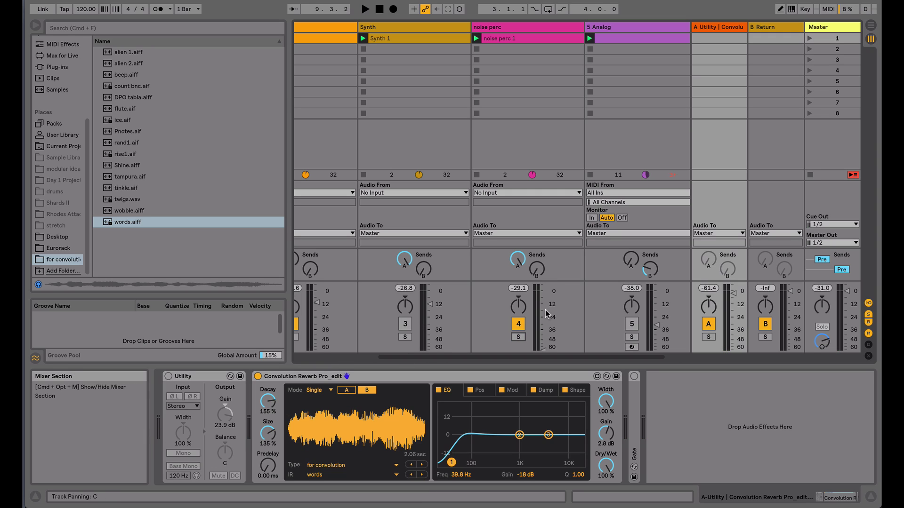
pyautogui.click(633, 338)
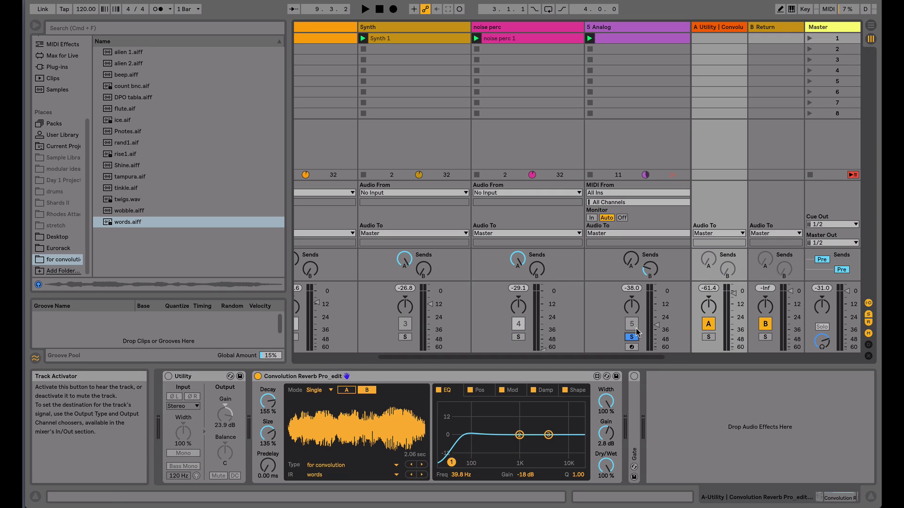
pyautogui.press('space')
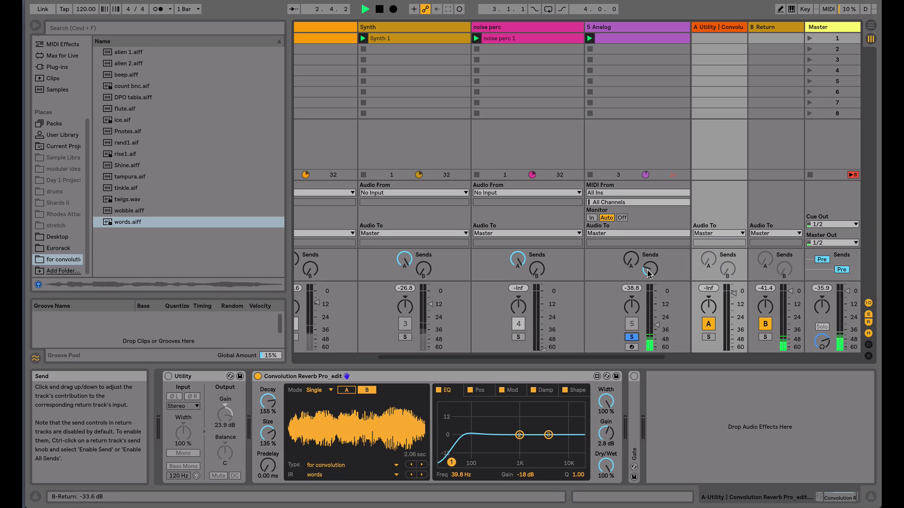
pyautogui.press('space')
pyautogui.click(608, 28)
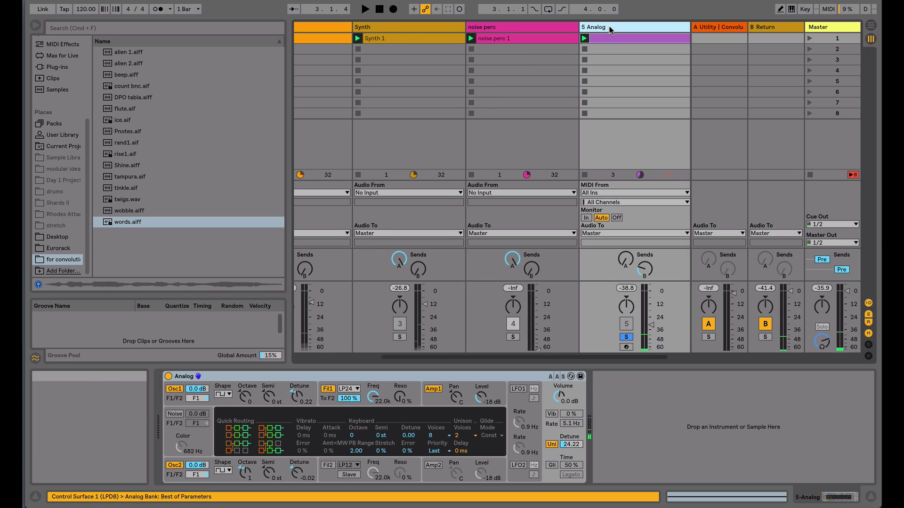
# Step: Audition 5 Analog while adjusting its Send A and volume, then show return A's Utility and reverb again
pyautogui.click(630, 266)
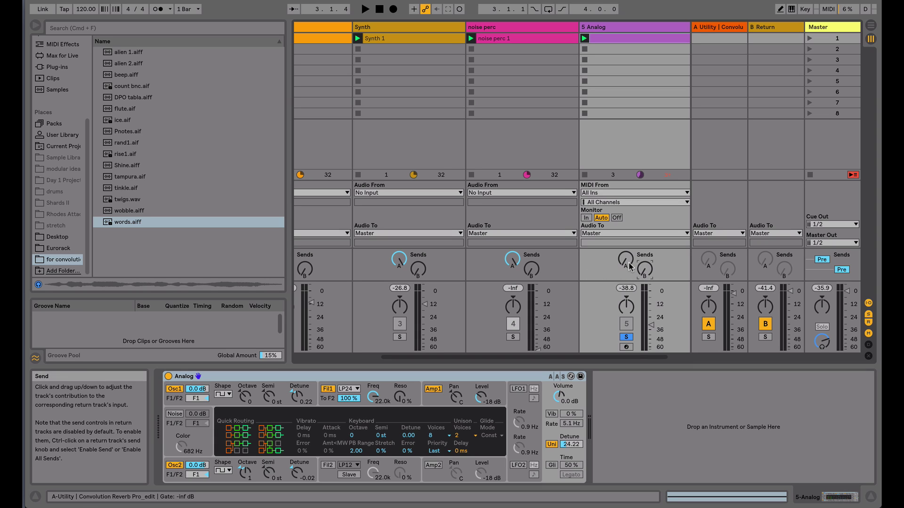
pyautogui.click(629, 265)
pyautogui.press('space')
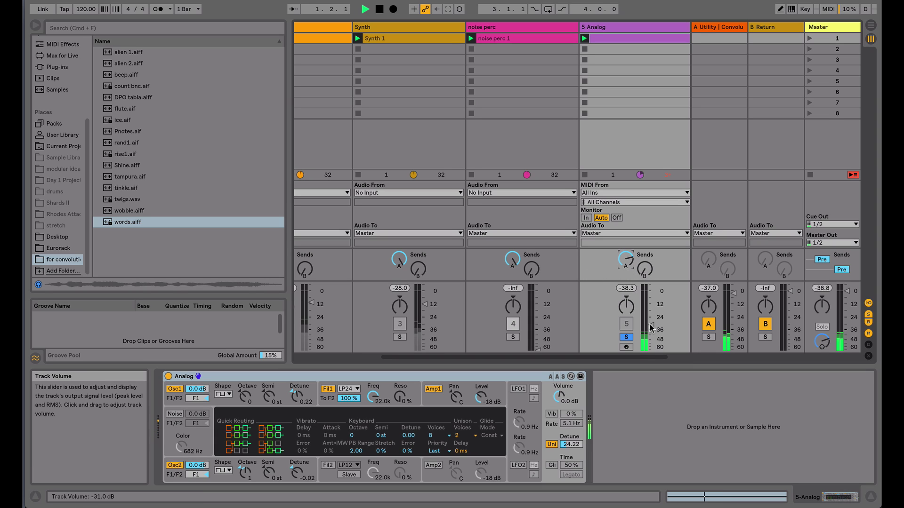
pyautogui.moveTo(651, 324); pyautogui.dragTo(651, 347)
pyautogui.click(625, 260)
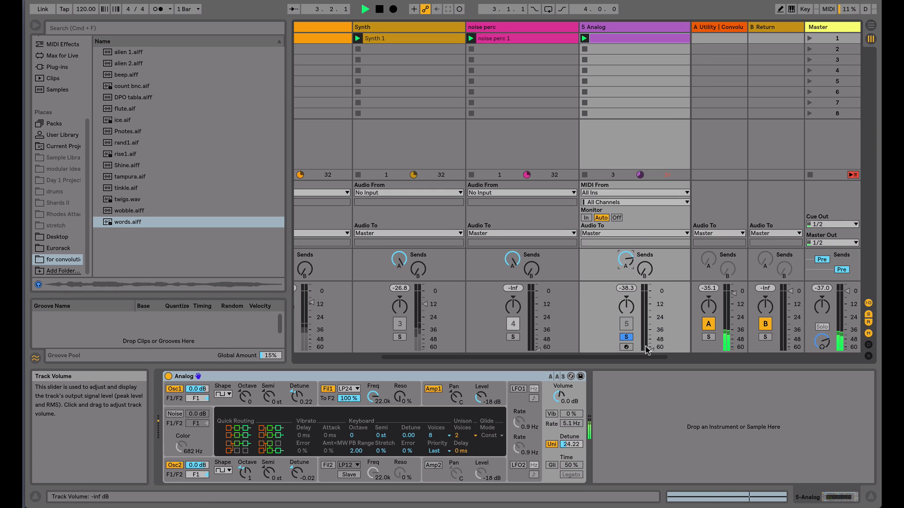
pyautogui.moveTo(651, 347); pyautogui.dragTo(651, 328)
pyautogui.click(710, 28)
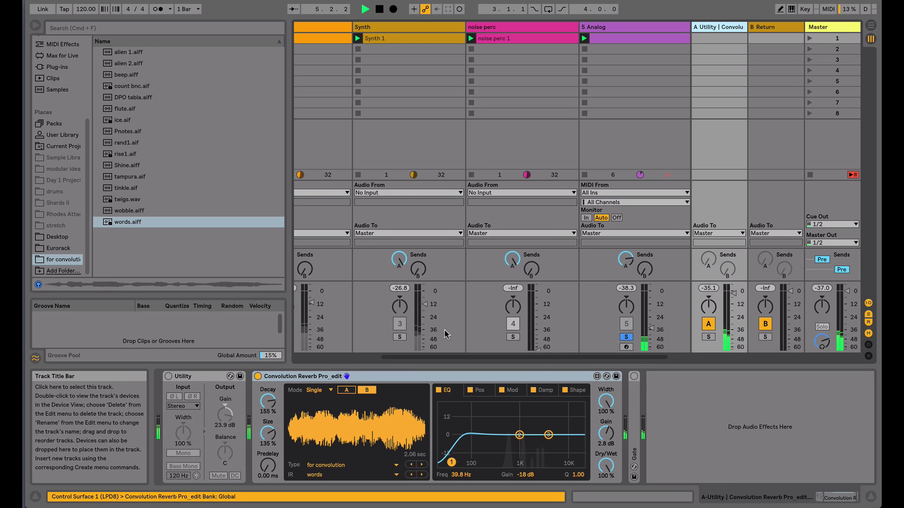
pyautogui.press('space')
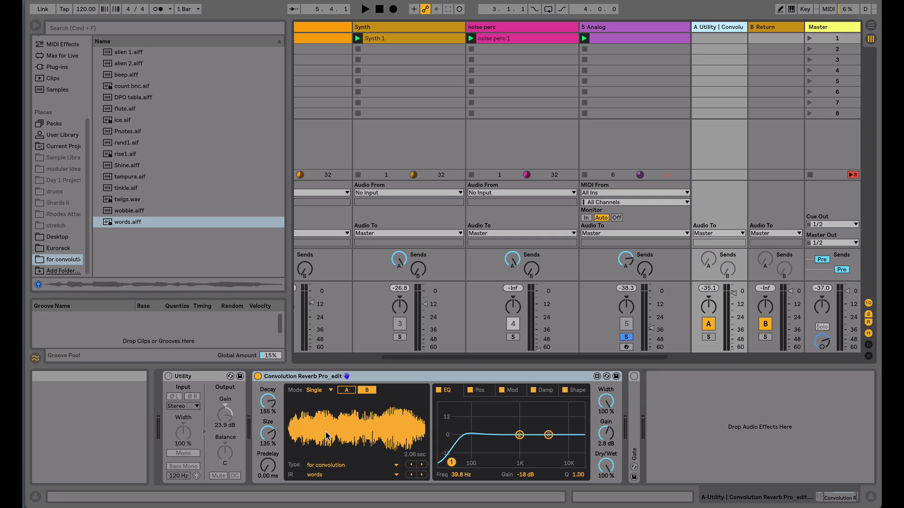
# Step: Switch the reverb to Split mode and load rand1 as the early impulse response
pyautogui.click(314, 390)
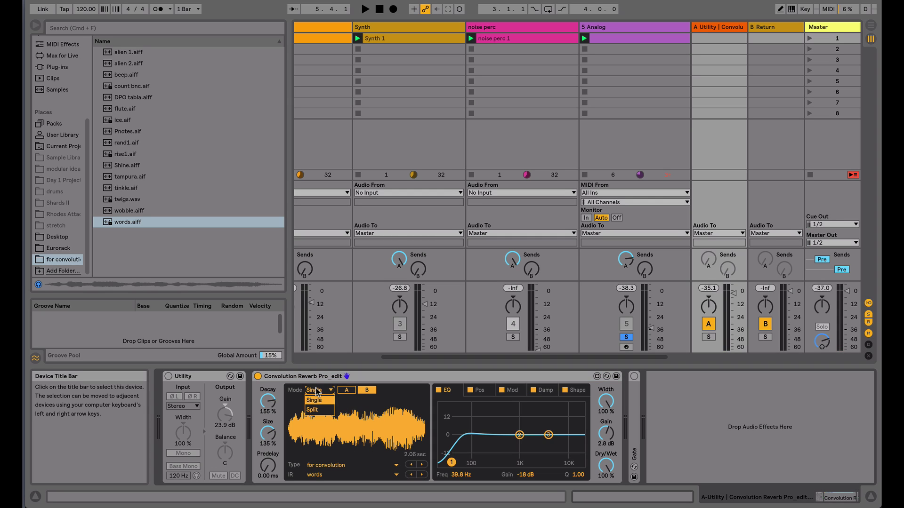
pyautogui.click(320, 413)
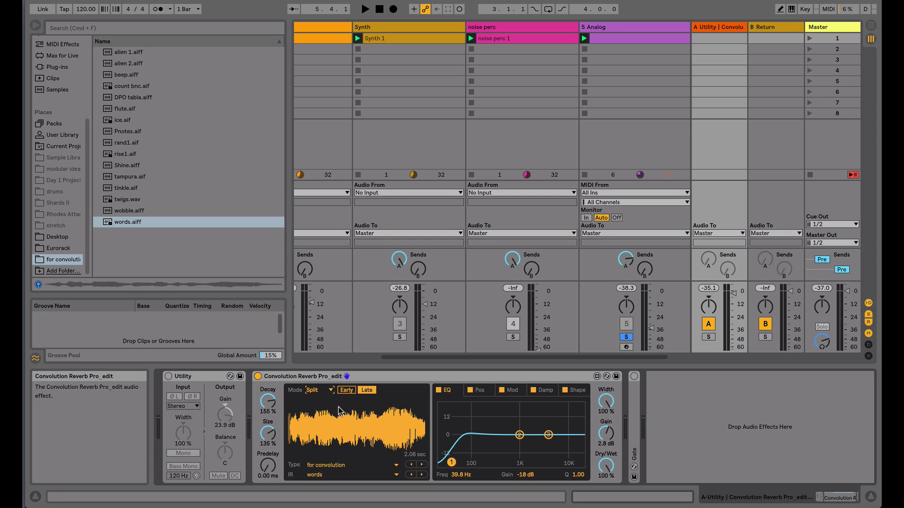
pyautogui.click(345, 393)
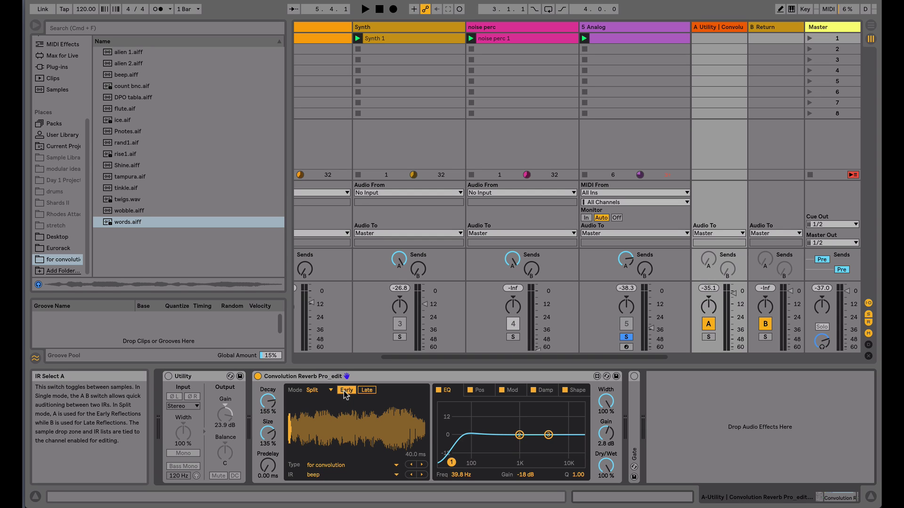
pyautogui.click(316, 475)
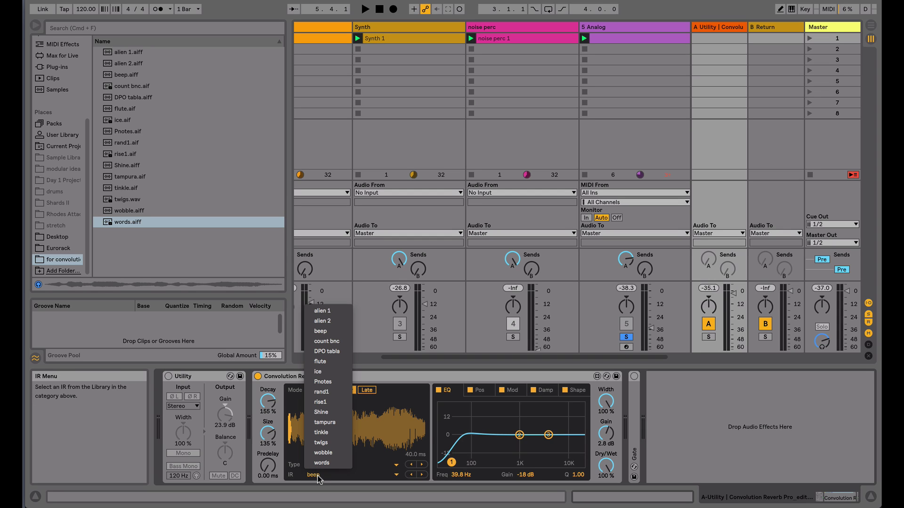
pyautogui.click(317, 394)
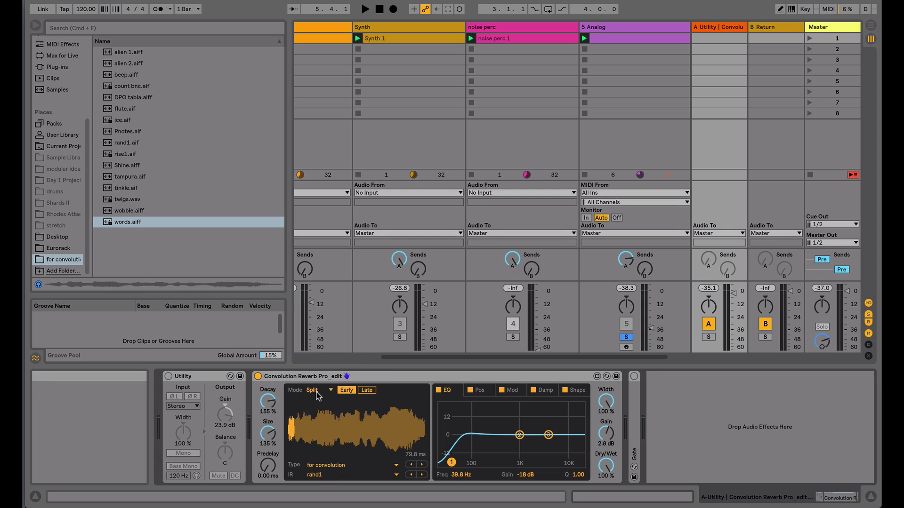
# Step: Confirm early holds rand1 and late holds words, then audition with 5 Analog turned down
pyautogui.click(365, 391)
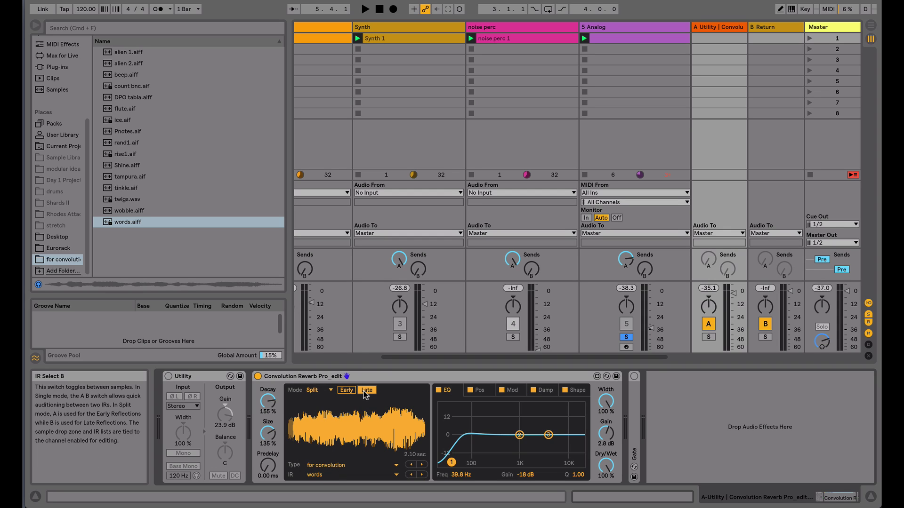
pyautogui.click(348, 391)
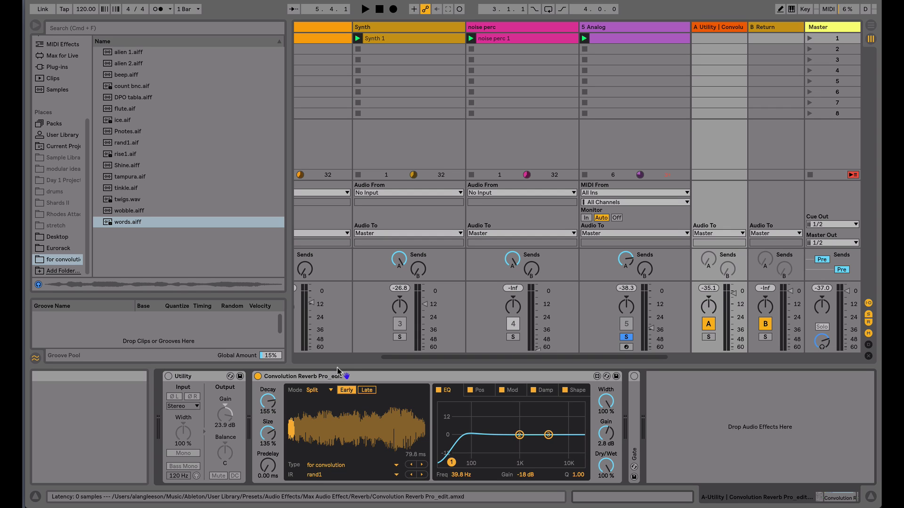
pyautogui.click(366, 390)
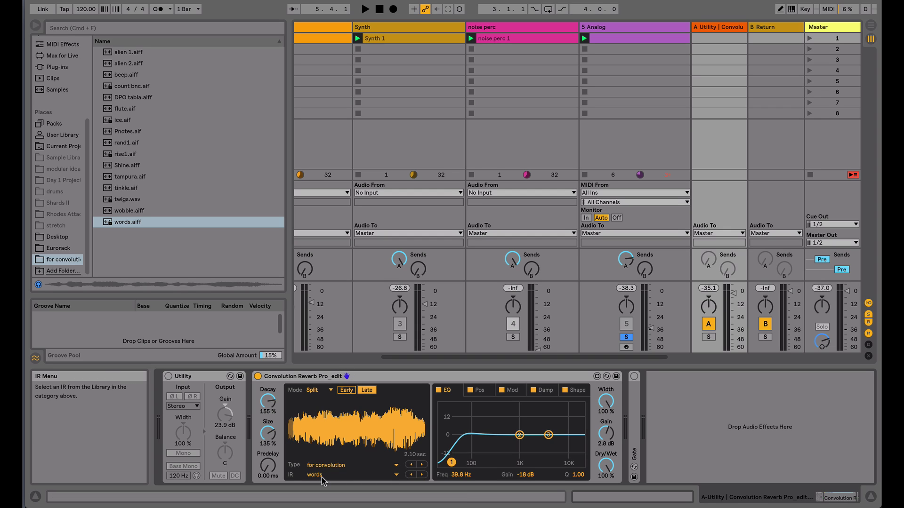
pyautogui.press('space')
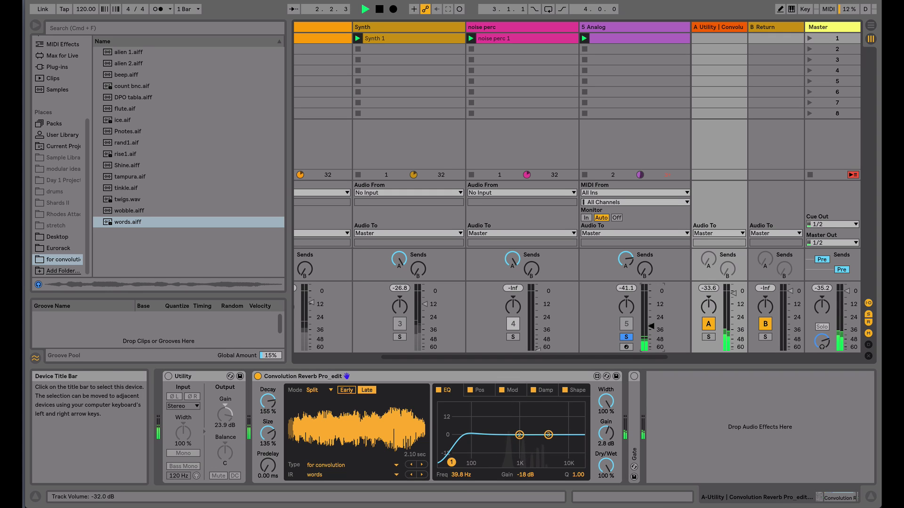
pyautogui.moveTo(649, 330); pyautogui.dragTo(650, 349)
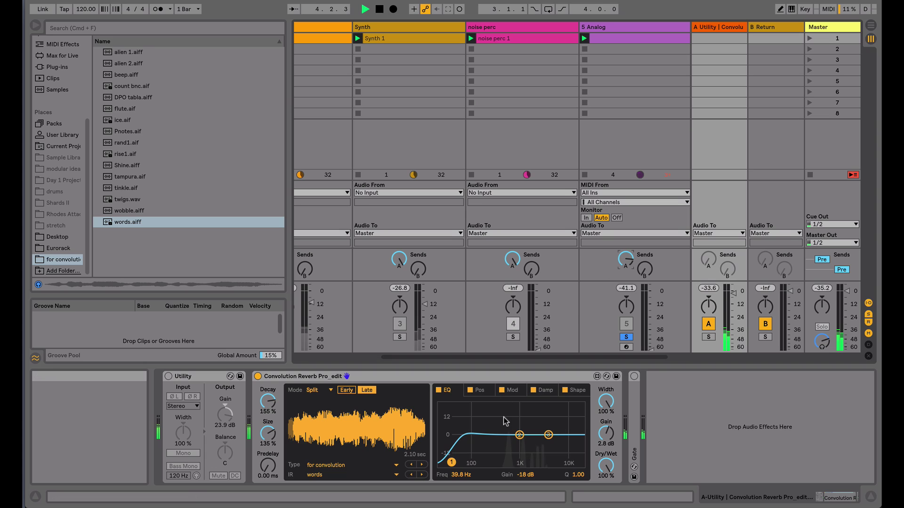
pyautogui.press('space')
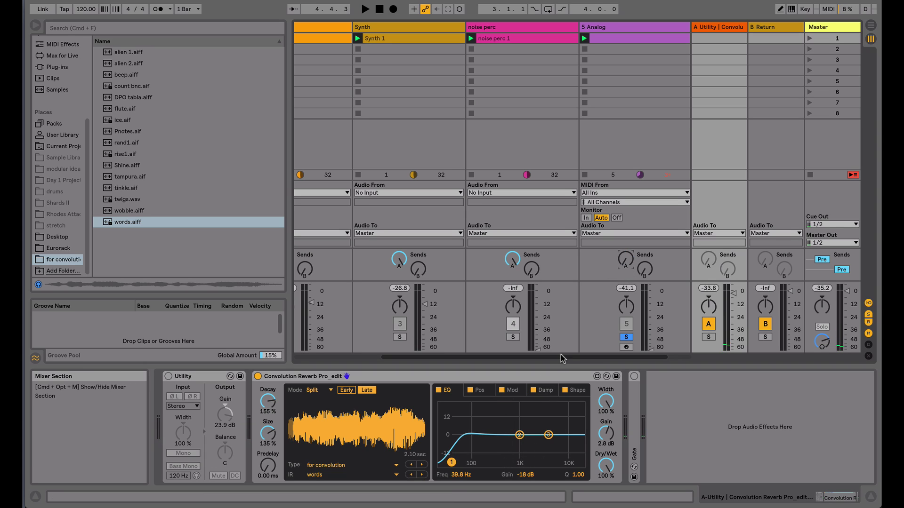
# Step: Solo the Drums track and play it briefly through the split-mode words reverb
pyautogui.moveTo(476, 357); pyautogui.dragTo(389, 357)
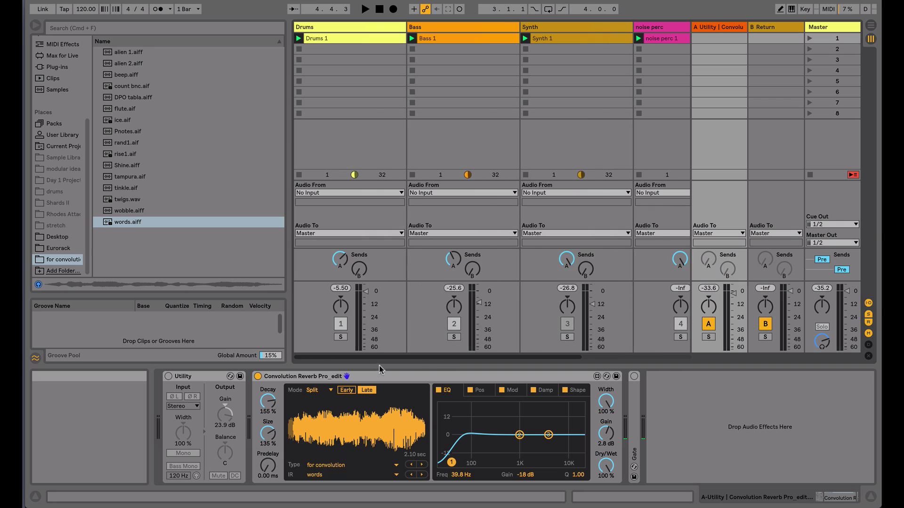
pyautogui.click(341, 337)
pyautogui.press('space')
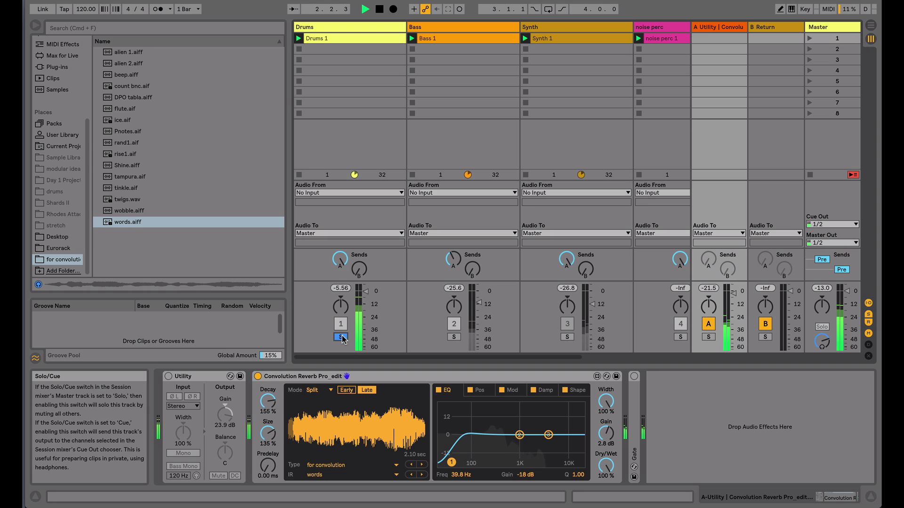
pyautogui.press('space')
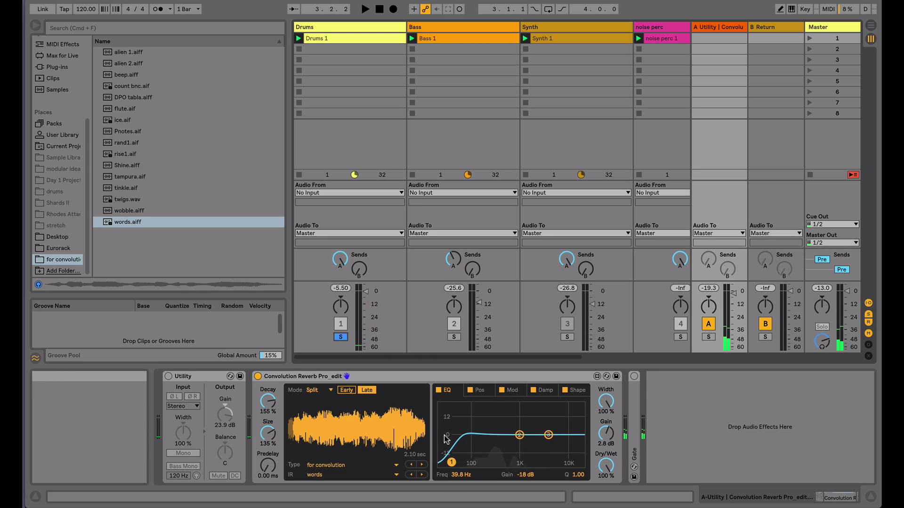
# Step: Shape the late IR: 531 ms fade-in, reversed, Cascade 57.7%, Early 45.3%, Length 2.68 s
pyautogui.click(573, 392)
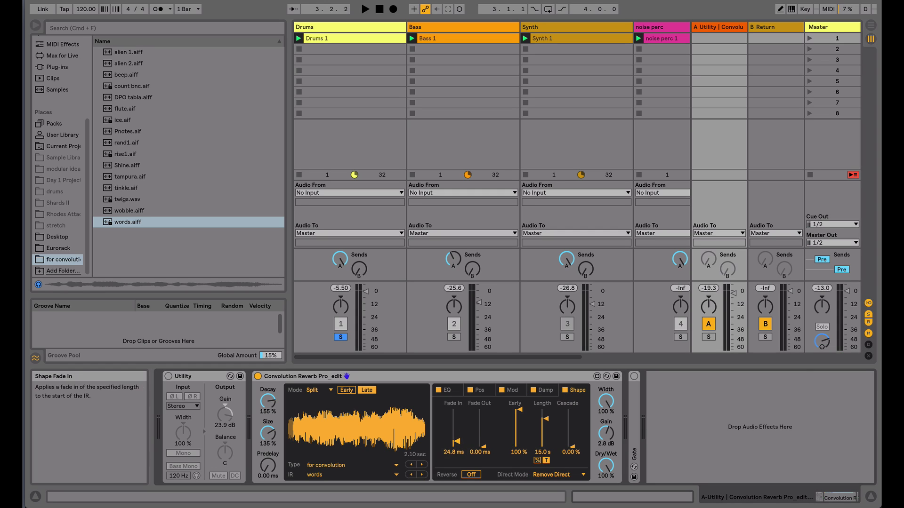
pyautogui.moveTo(455, 441); pyautogui.dragTo(463, 432)
pyautogui.press('space')
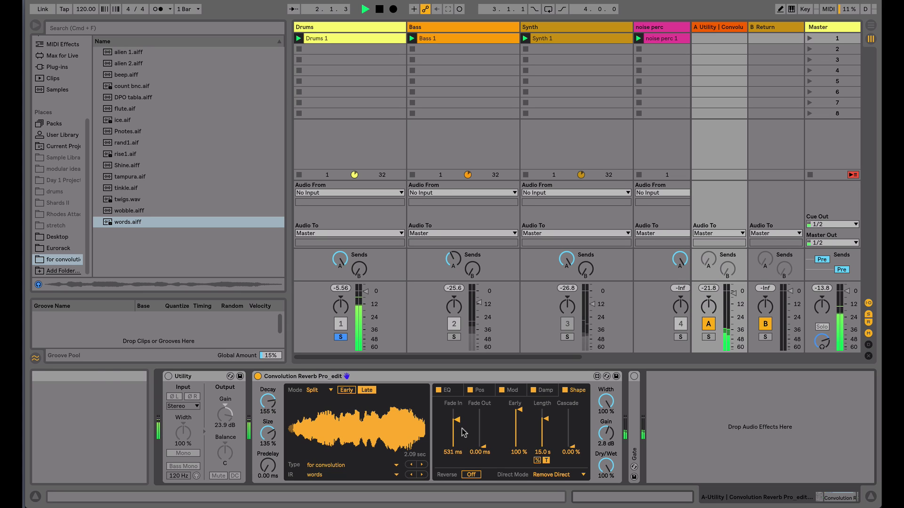
pyautogui.click(469, 476)
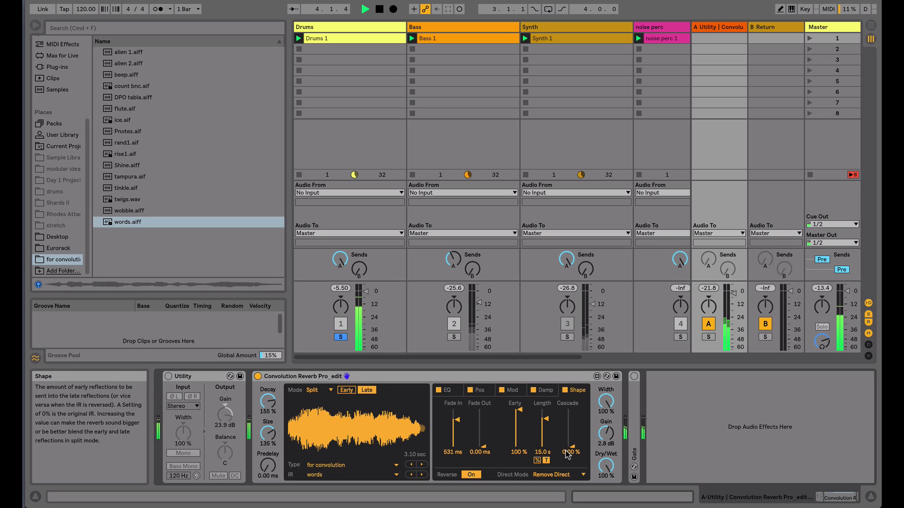
pyautogui.moveTo(571, 445); pyautogui.dragTo(571, 432)
pyautogui.moveTo(519, 410); pyautogui.dragTo(521, 433)
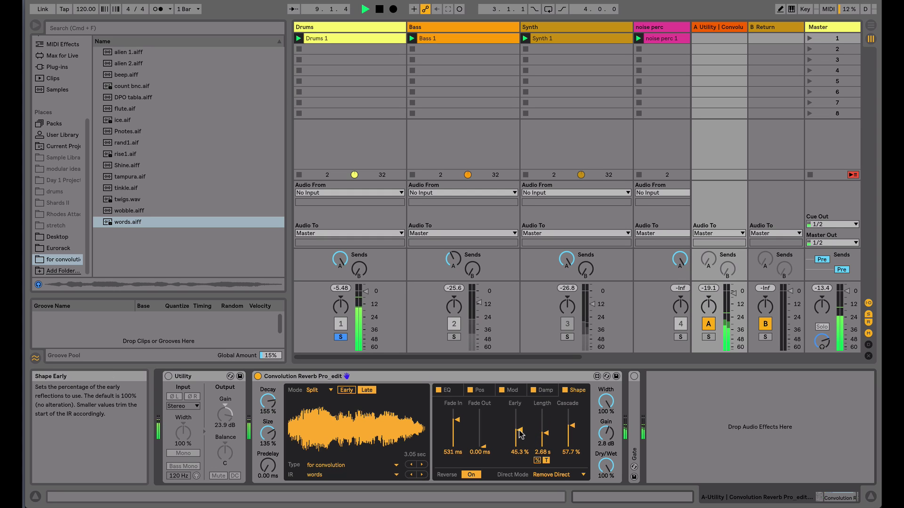
# Step: Select the early rand1 slot, stop playback, and view its Damp settings (862 Hz, 100% decay, Q 1.00)
pyautogui.click(315, 475)
pyautogui.click(325, 415)
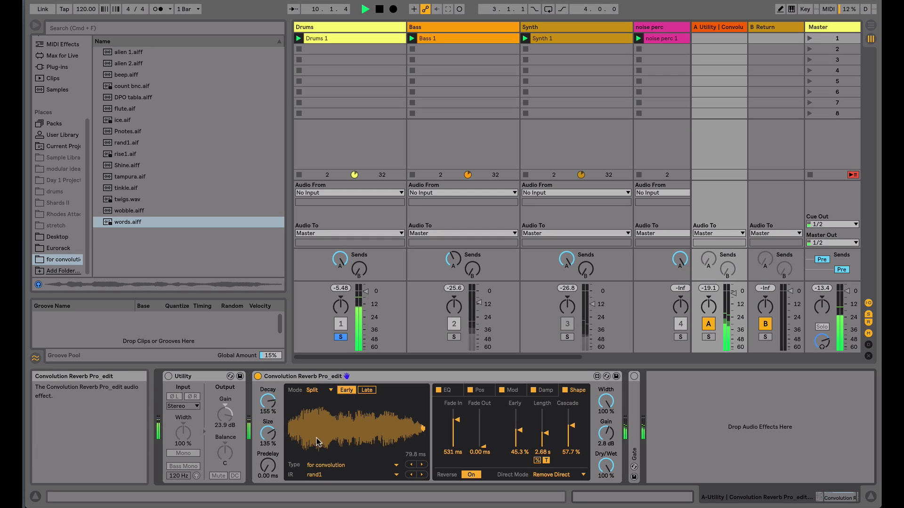
pyautogui.press('space')
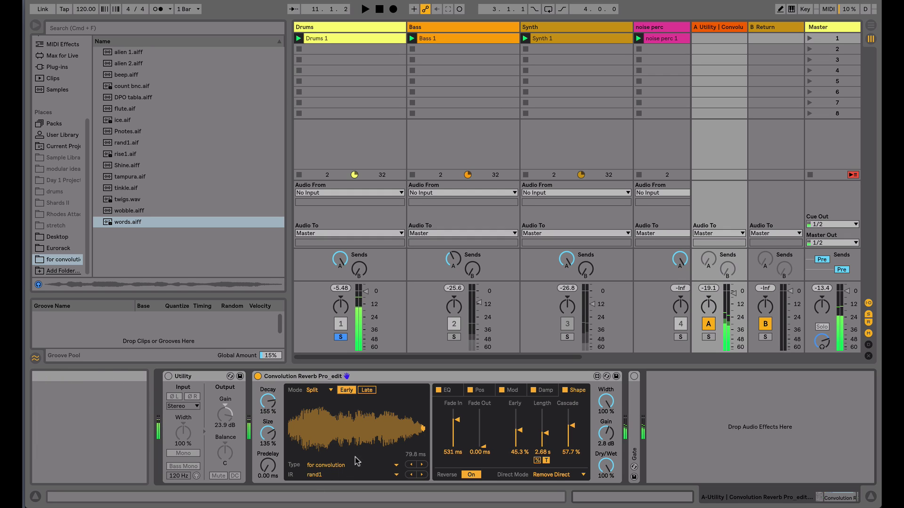
pyautogui.click(541, 391)
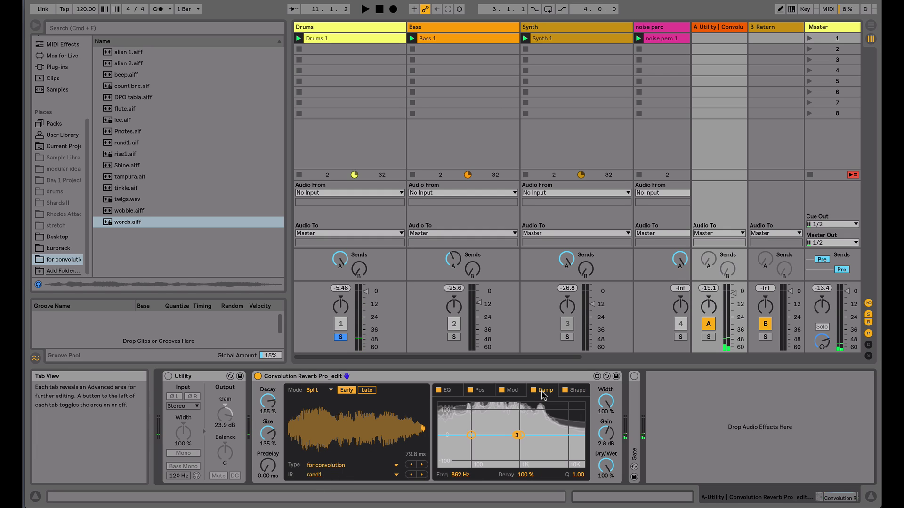
pyautogui.click(512, 394)
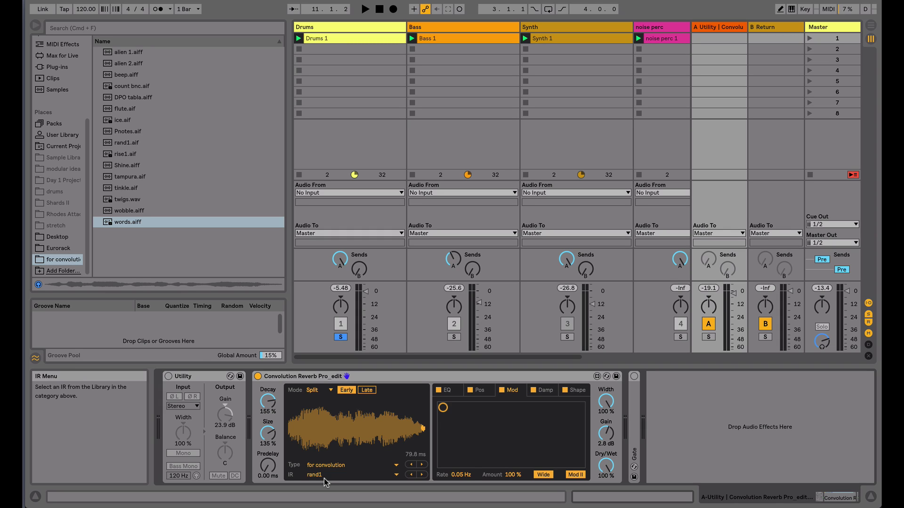
pyautogui.click(489, 391)
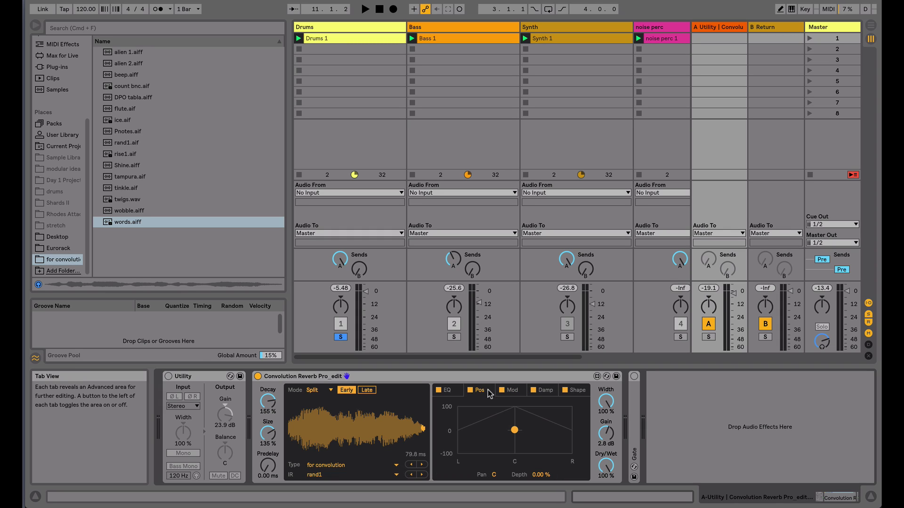
pyautogui.click(546, 392)
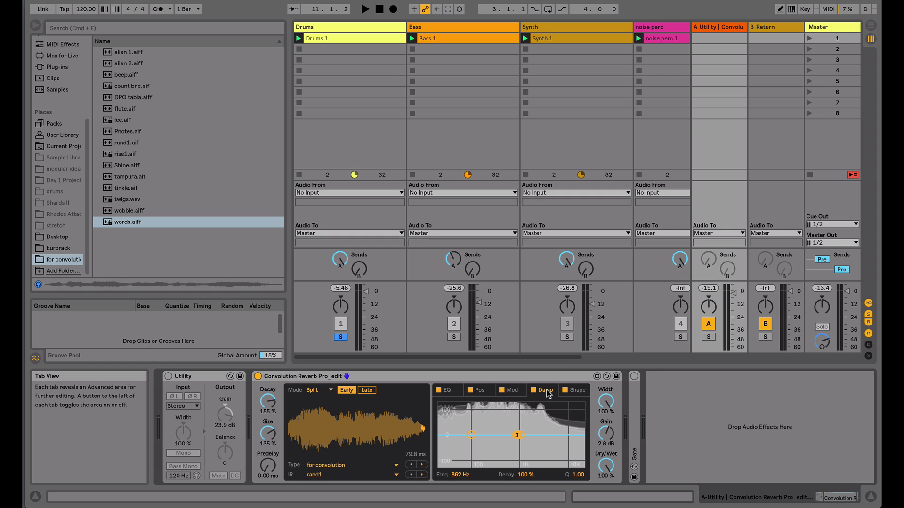